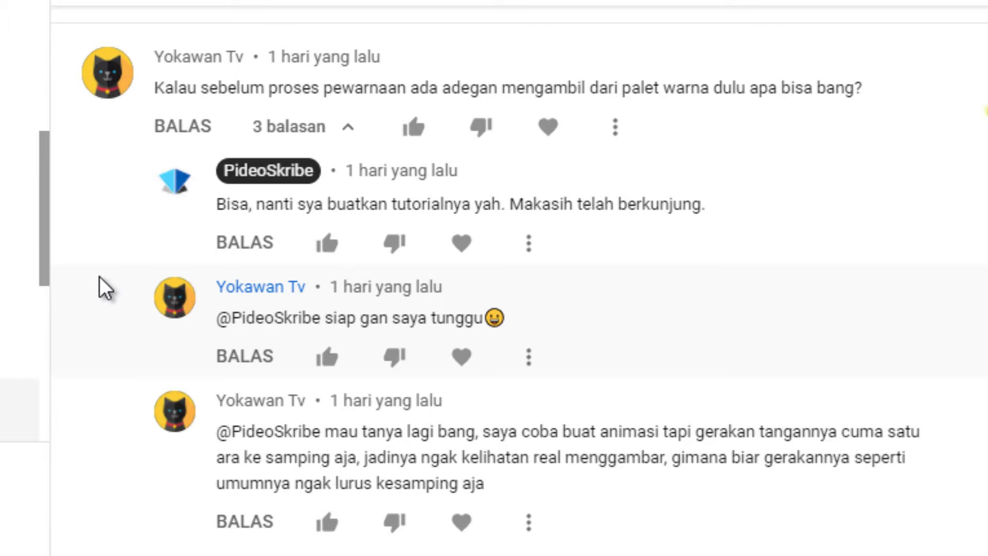
Step: Switch to VideoScribe and preview the butterfly colouring animation, pausing and resuming playback
left_click(480, 542)
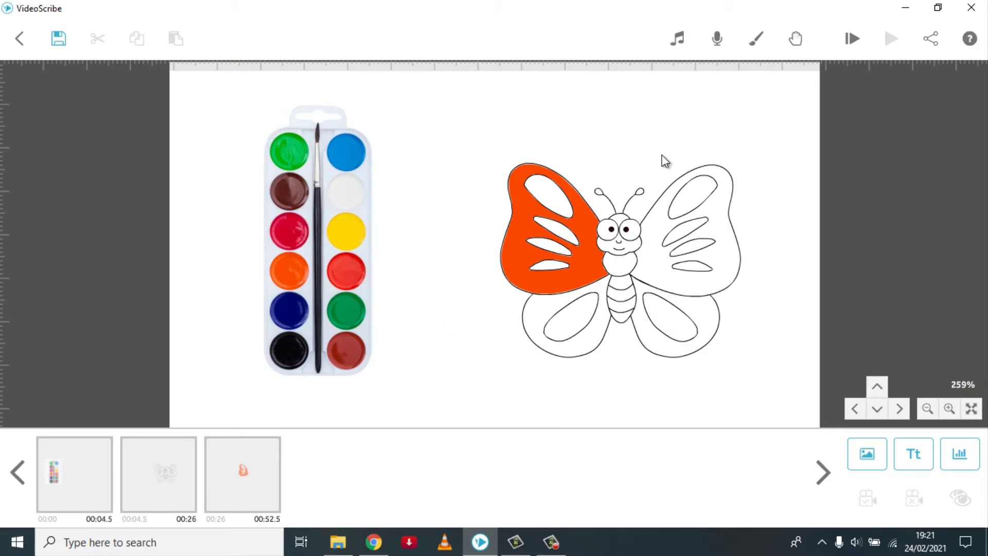
left_click(853, 43)
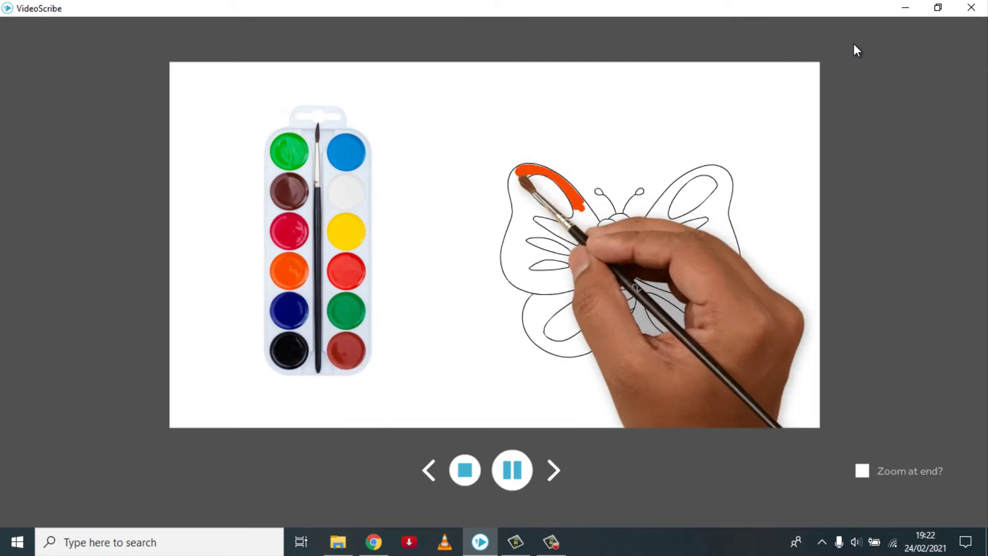
left_click(522, 473)
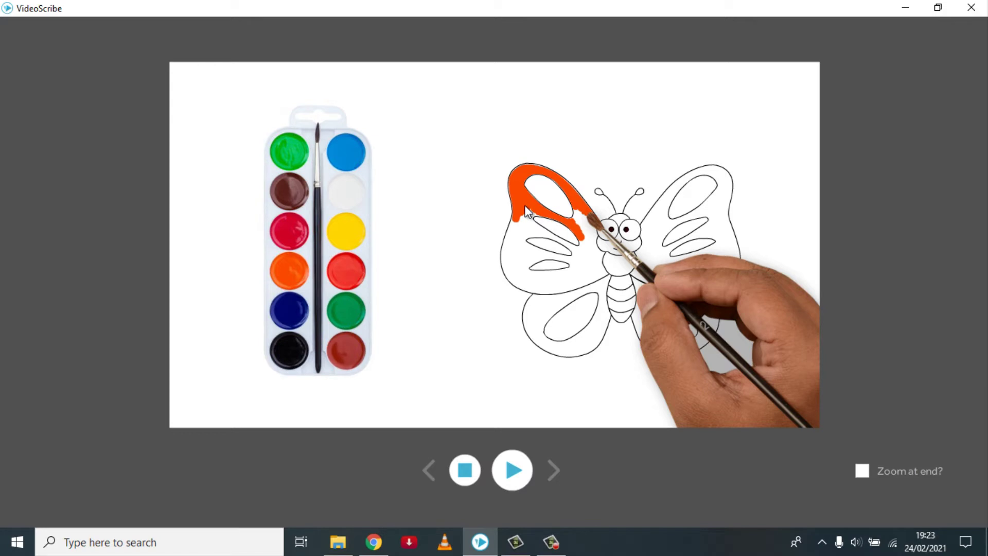
key("space")
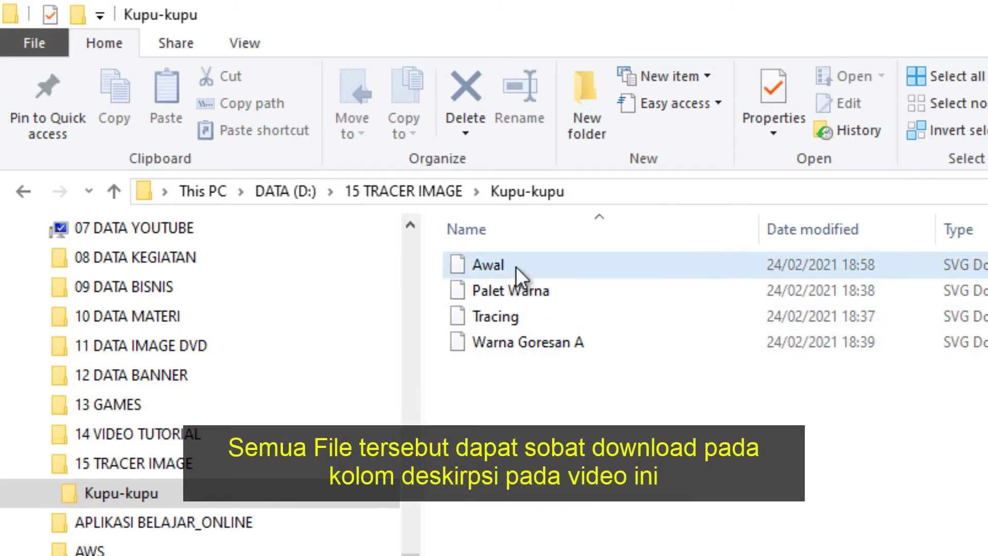
Step: Look over the Awal, Palet Warna, Tracing and Warna Goresan A SVG files in the Kupu-kupu folder
left_click(515, 267)
left_click(533, 293)
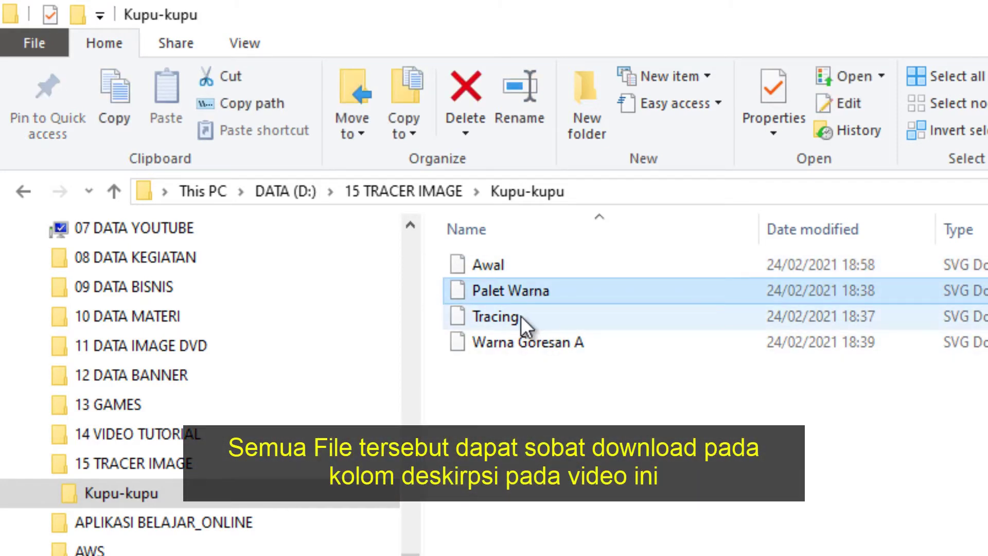
left_click(521, 316)
left_click(527, 351)
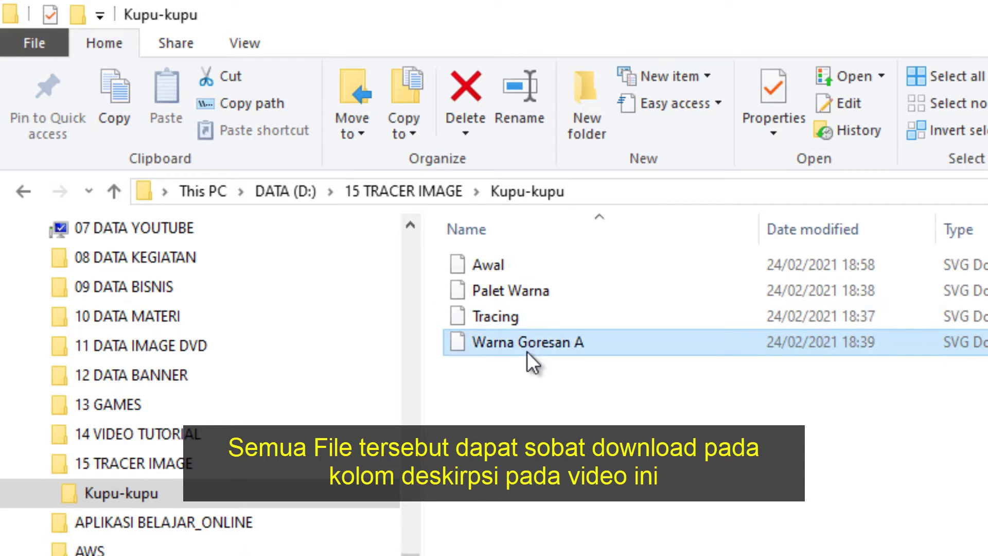
left_click(516, 376)
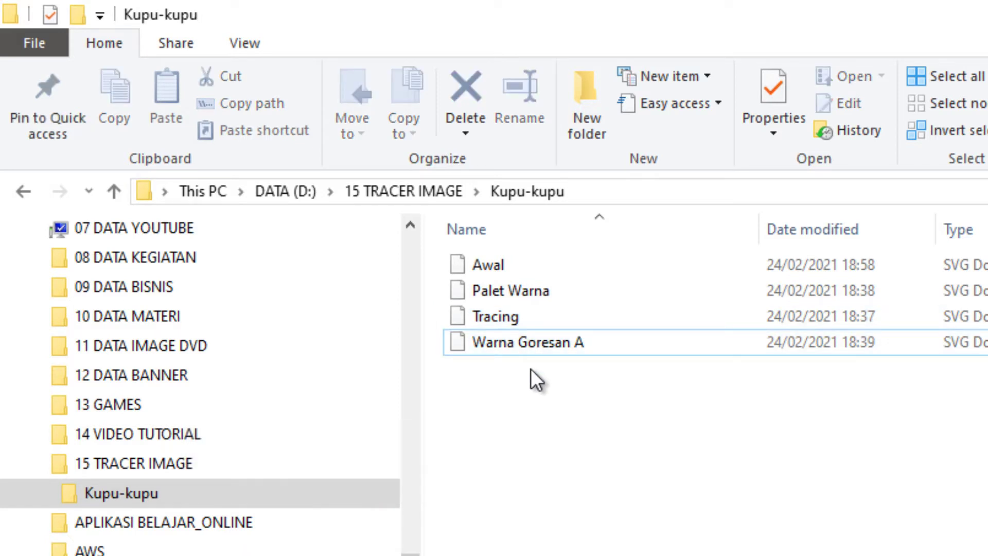
left_click_drag(580, 378, 488, 297)
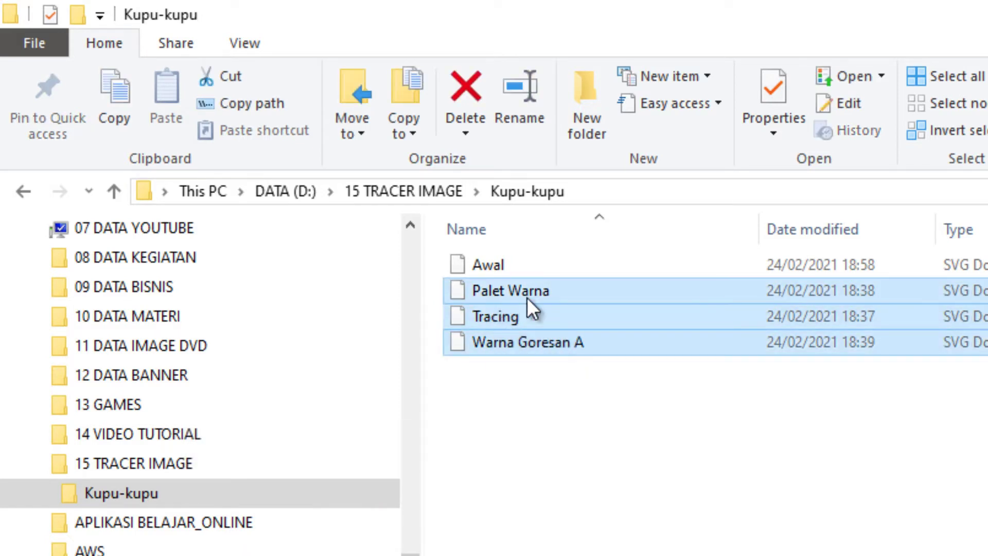
left_click(557, 370)
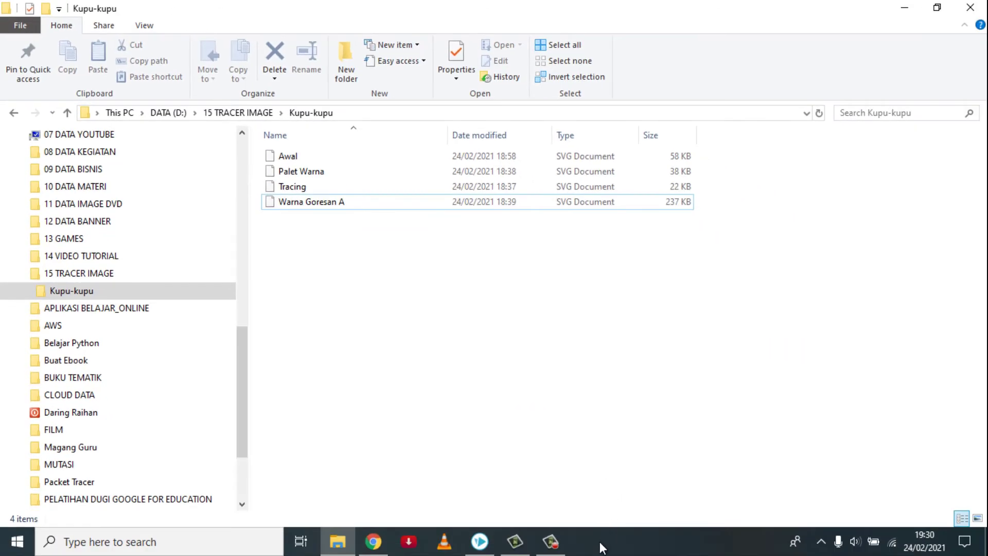
Step: Switch to Inkscape and open the Awal file from the Kupu-kupu folder
right_click(602, 548)
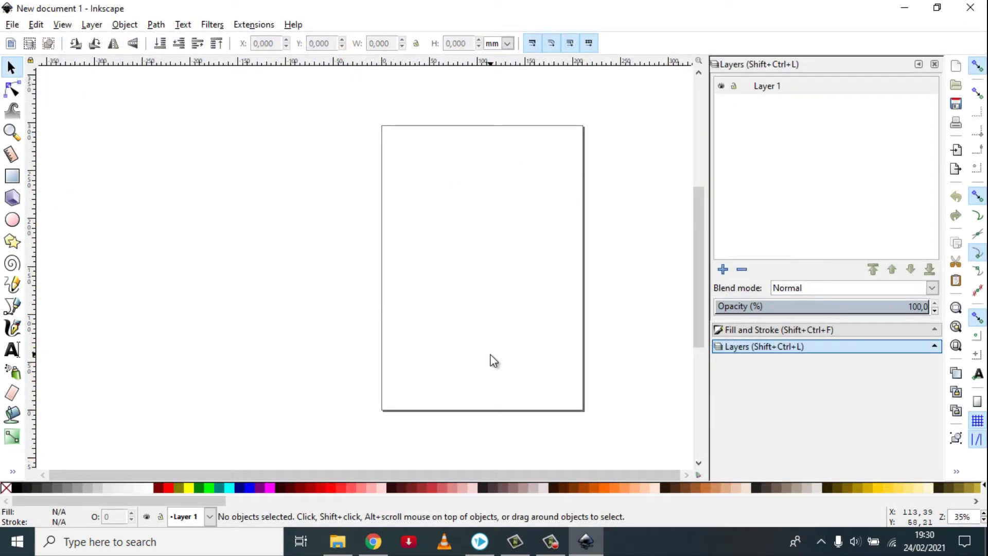
left_click(12, 24)
key("Escape")
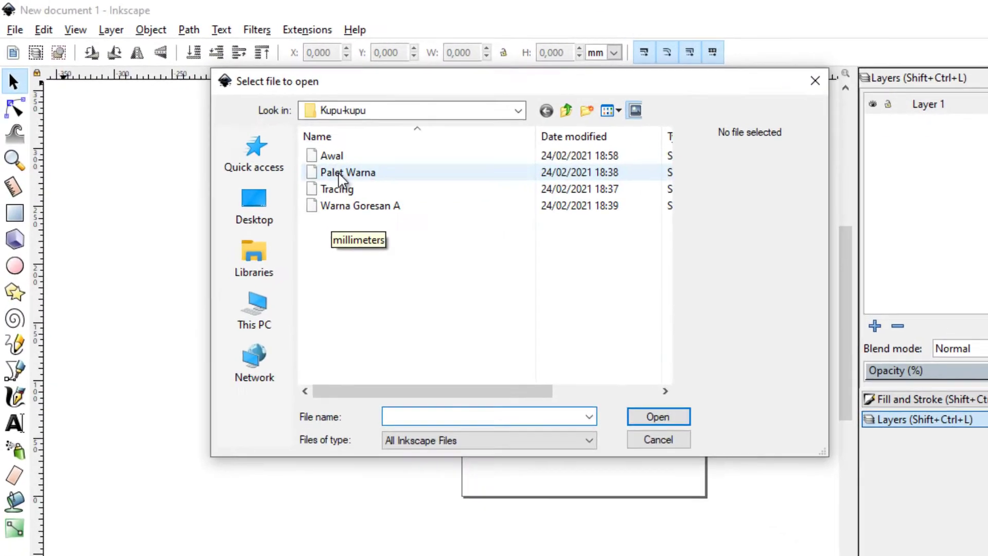
left_click(291, 129)
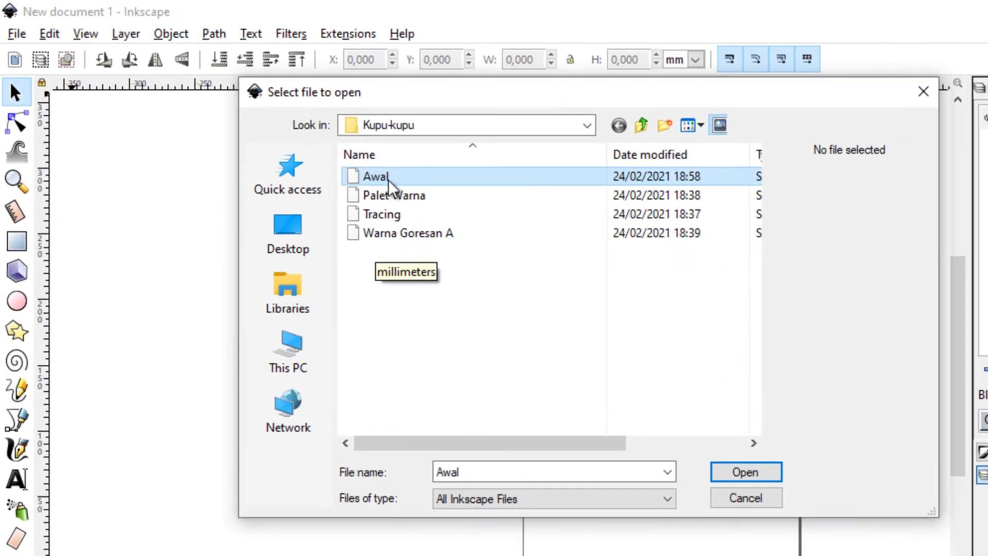
double_click(399, 176)
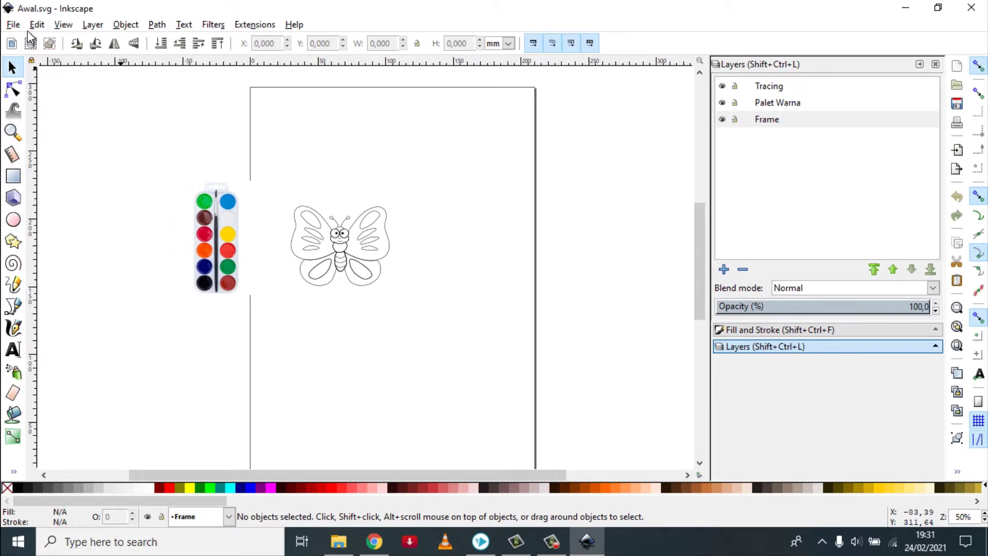
Step: Open the Palet Warna, Tracing and Warna Goresan A files from the Kupu-kupu folder
left_click(15, 25)
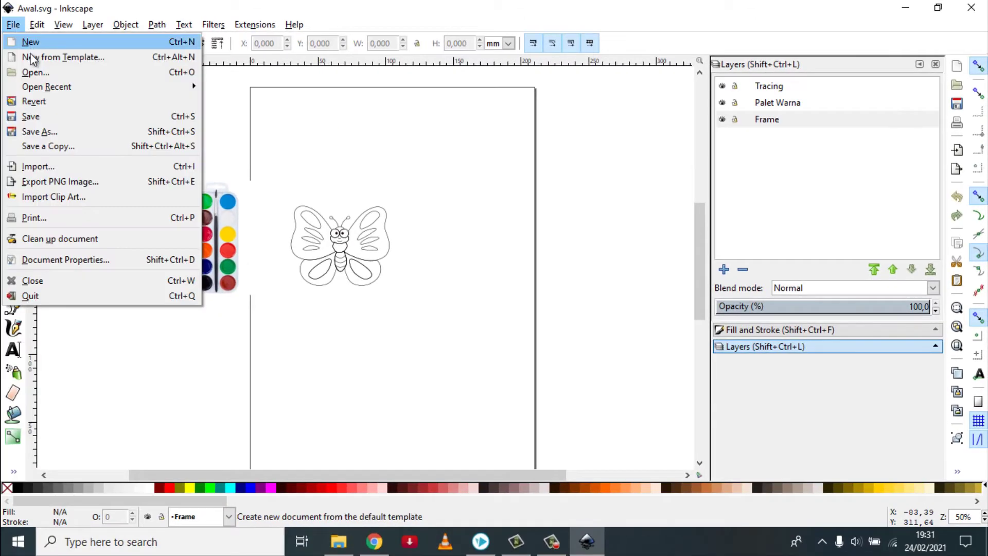
left_click(35, 72)
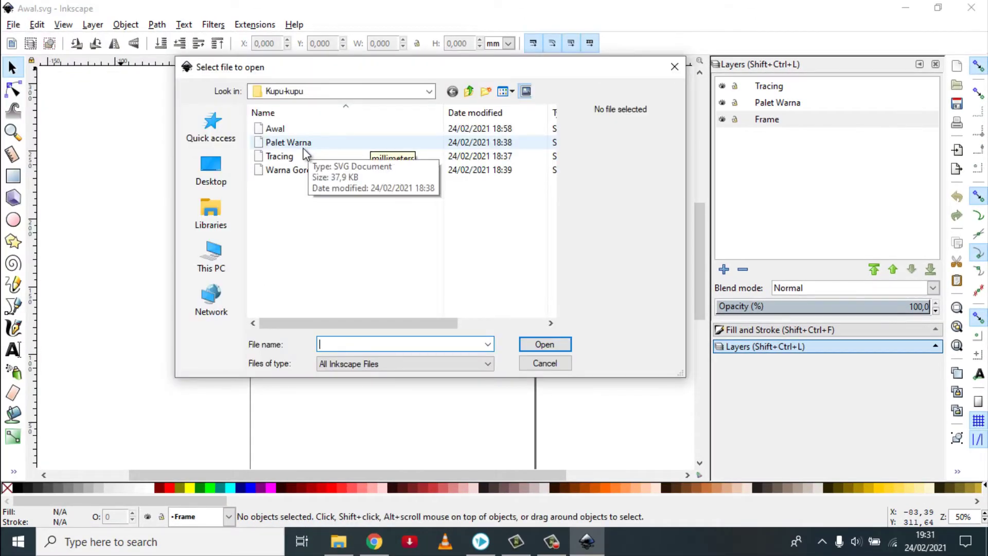
double_click(291, 142)
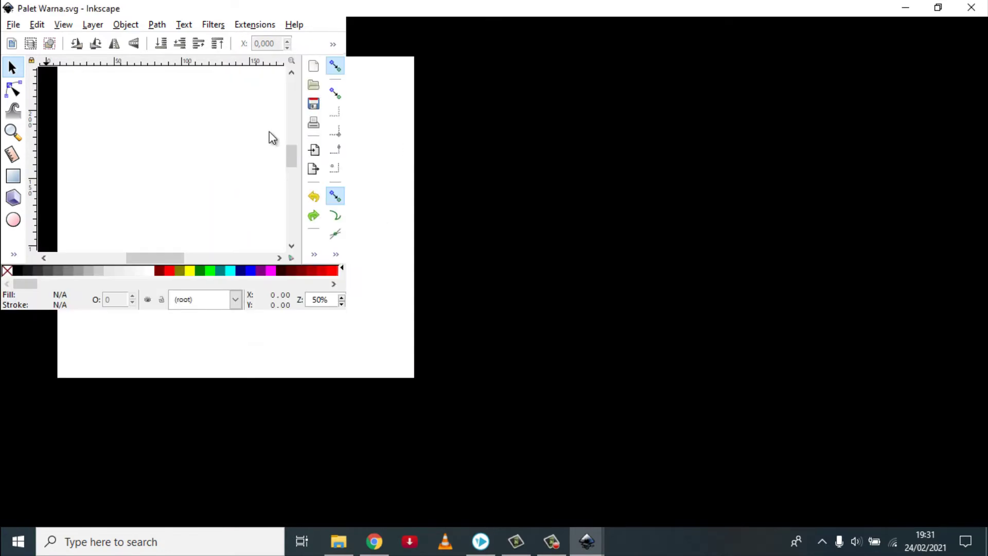
left_click(13, 24)
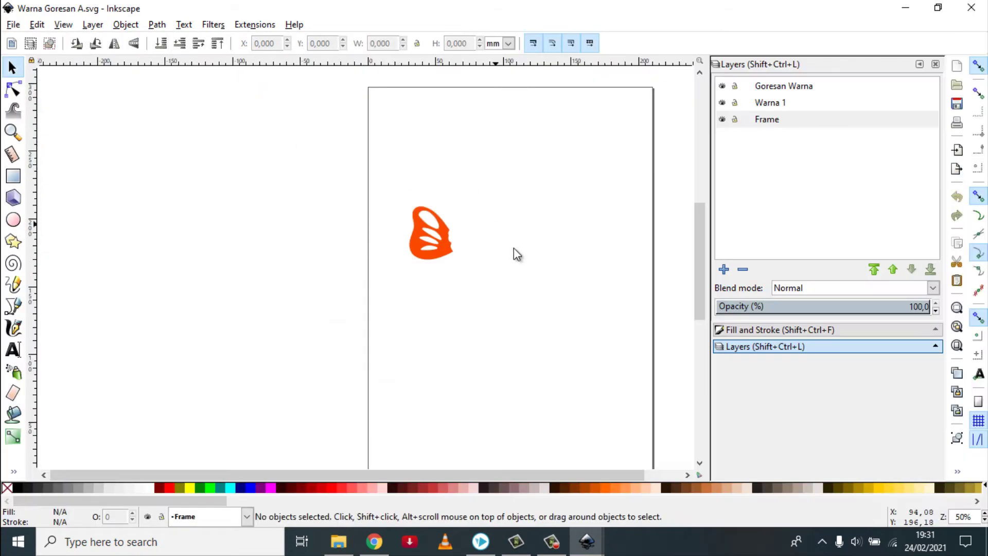
Step: Bring up the Awal.svg document and select the frame rectangle on its Frame layer to inspect it
left_click(596, 543)
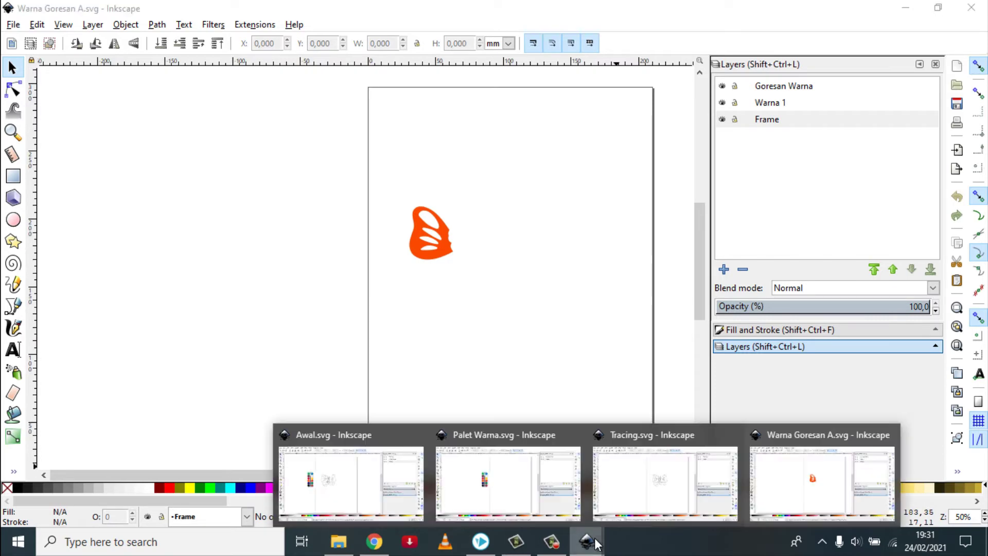
left_click(332, 468)
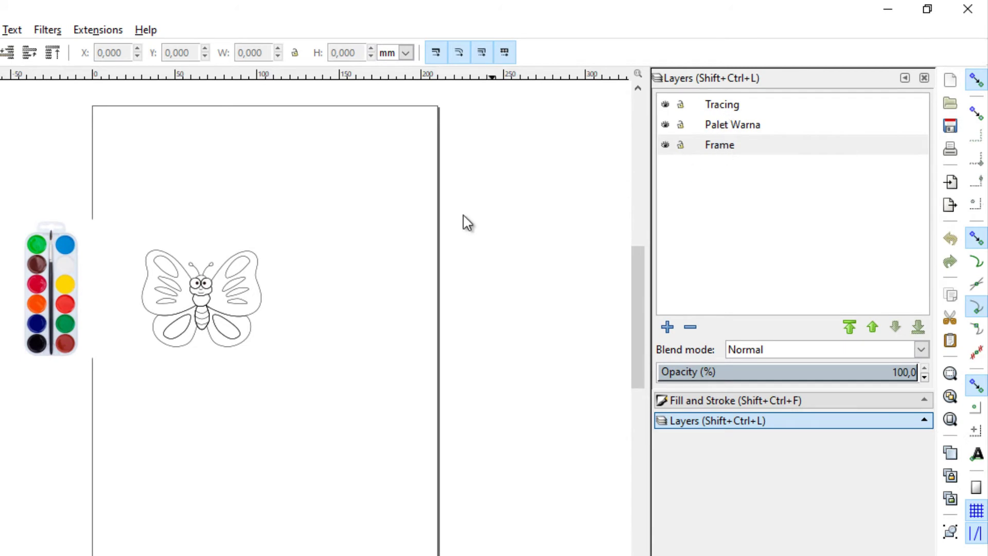
left_click(716, 152)
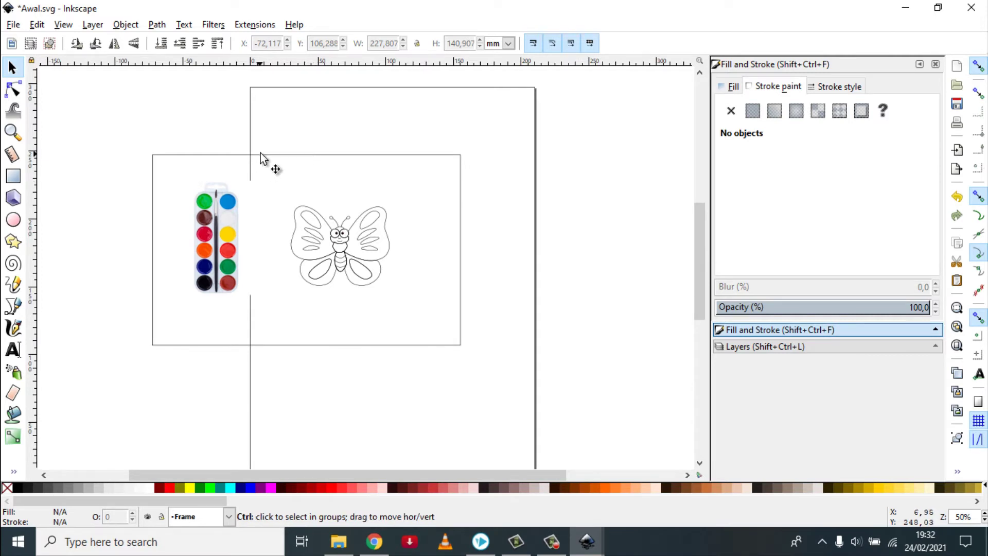
scroll(261, 152, "up", 1, "ctrl")
scroll(261, 152, "up", 1, "ctrl")
scroll(282, 170, "down", 1, "ctrl")
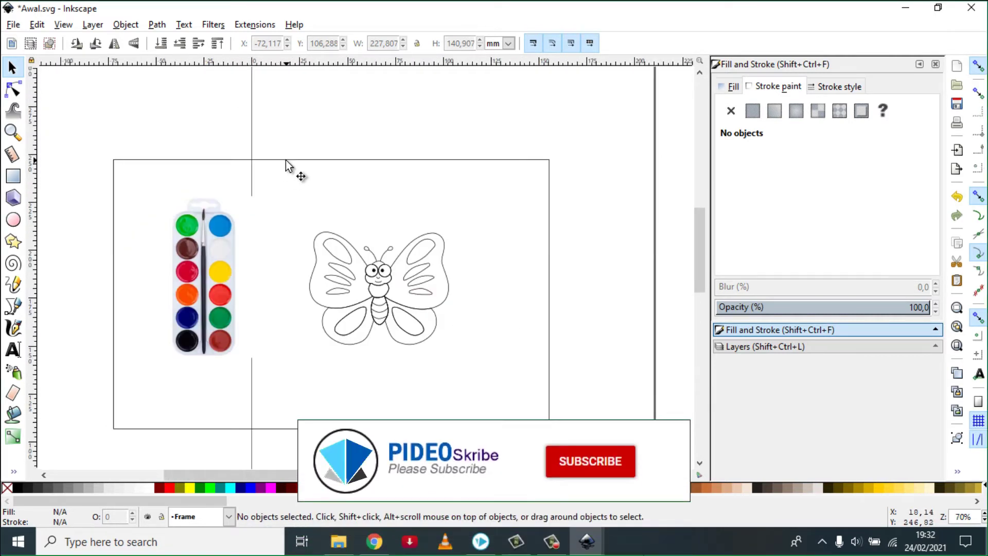
left_click(286, 164)
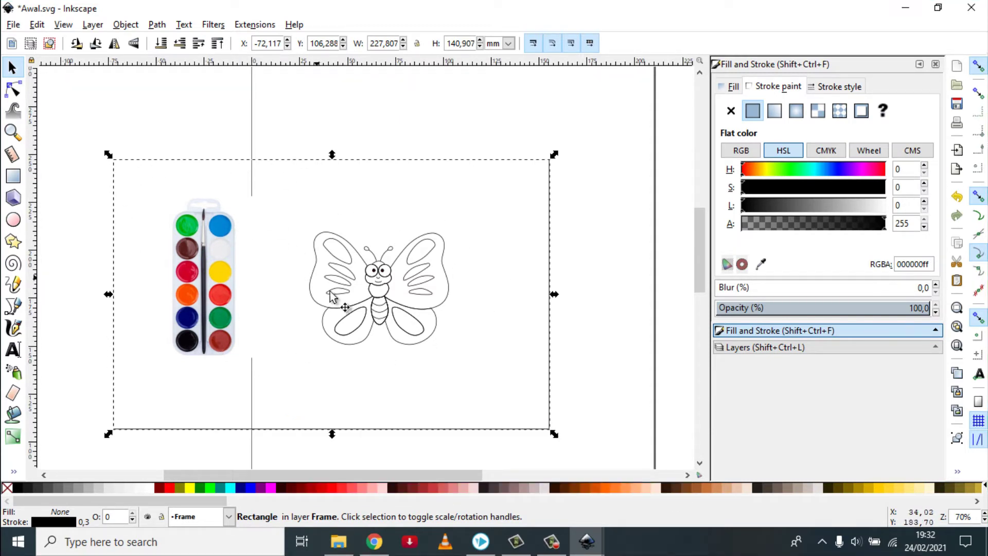
Step: Return to the layer list of Awal.svg and go through its Palet Warna and Tracing layers
key("shift+ctrl+l")
left_click(782, 106)
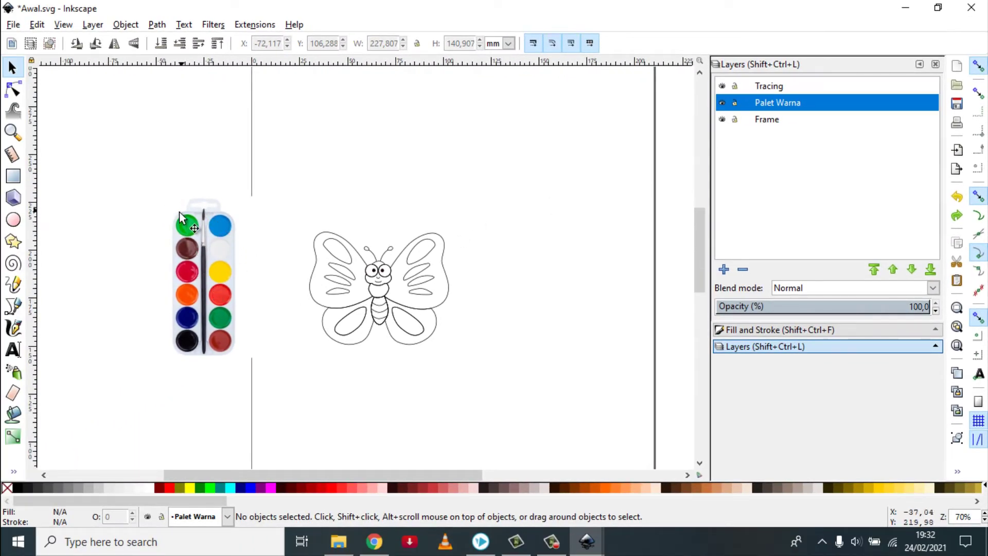
left_click(774, 87)
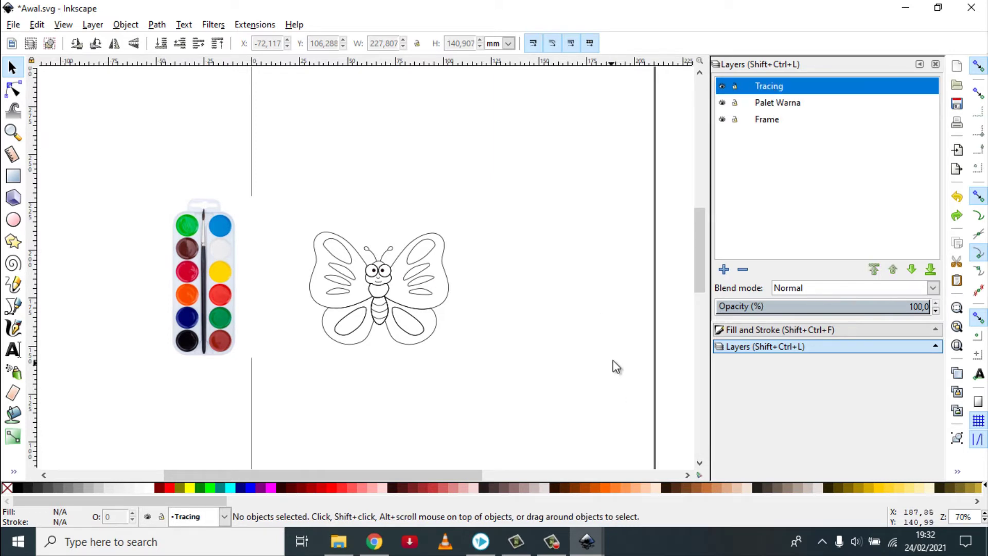
Step: Switch to the Tracing.svg document, check its Frame and Tracing layers, and select all objects to reveal the hidden frame
left_click(591, 539)
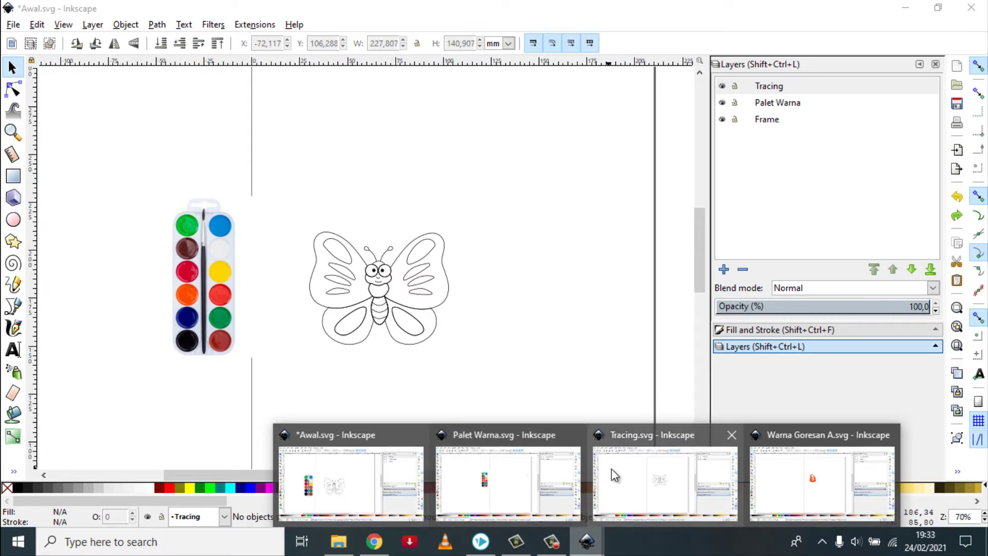
left_click(650, 473)
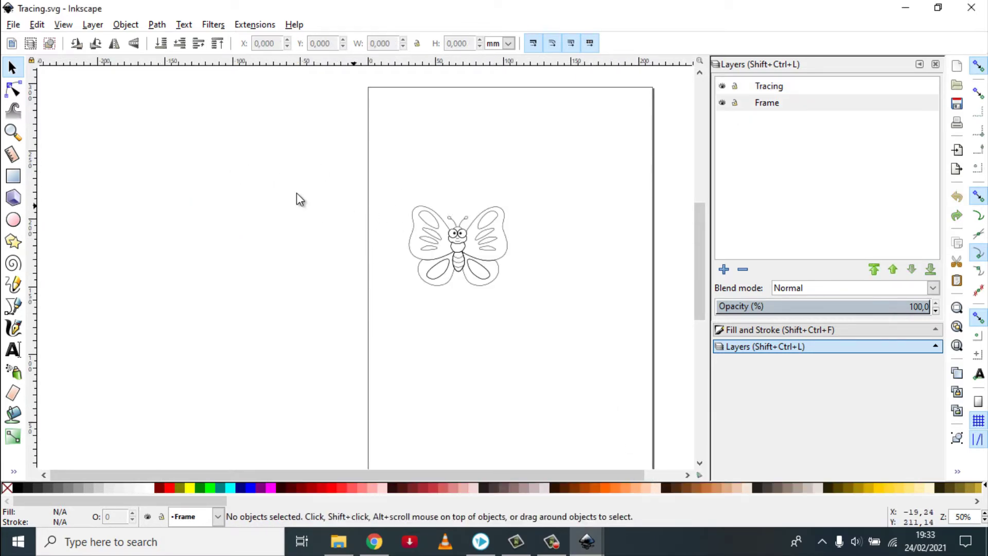
left_click(774, 106)
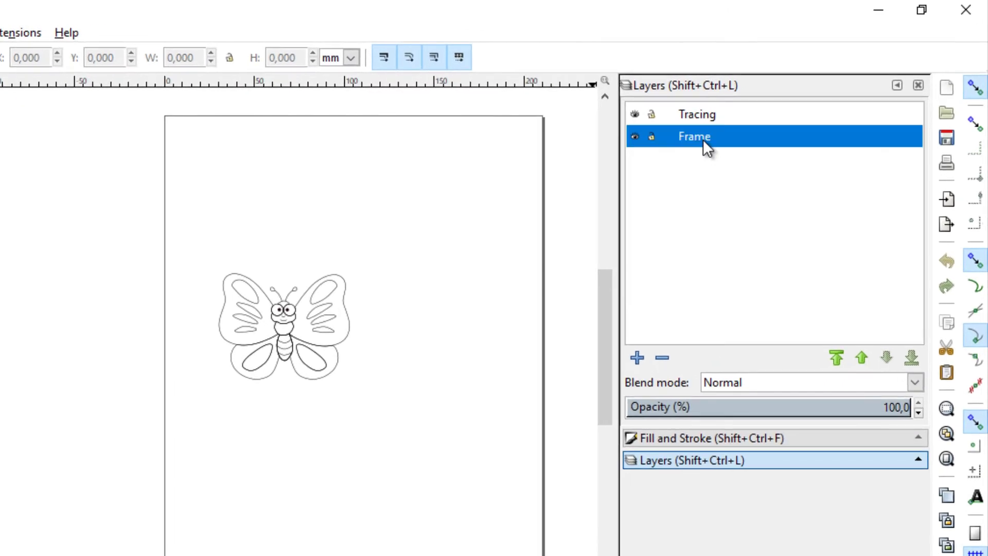
left_click(701, 113)
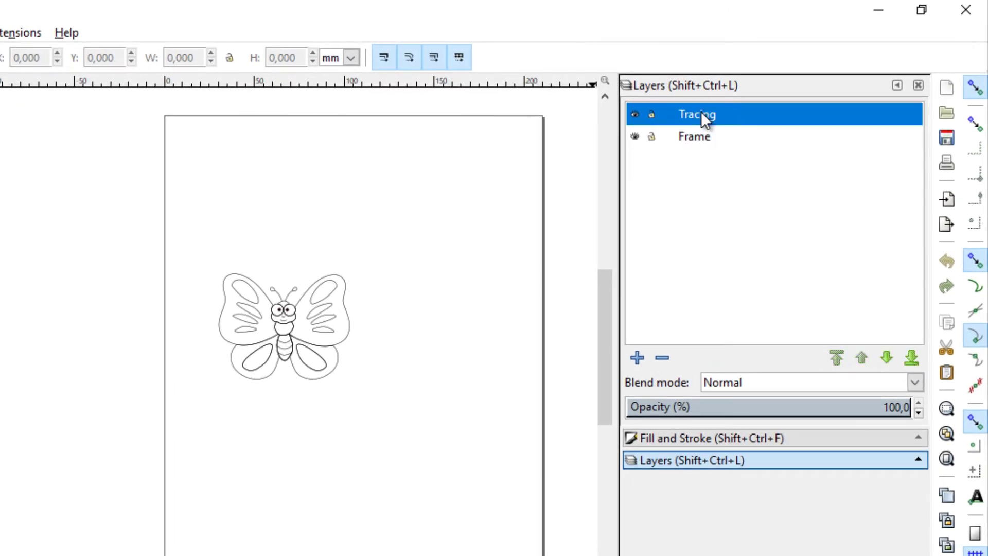
left_click(705, 144)
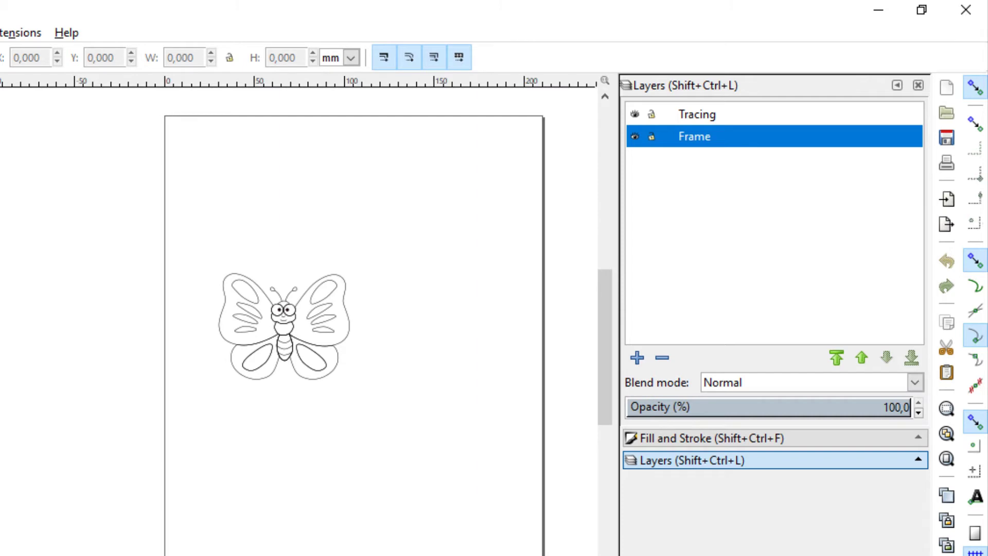
left_click_drag(1, 144, 514, 536)
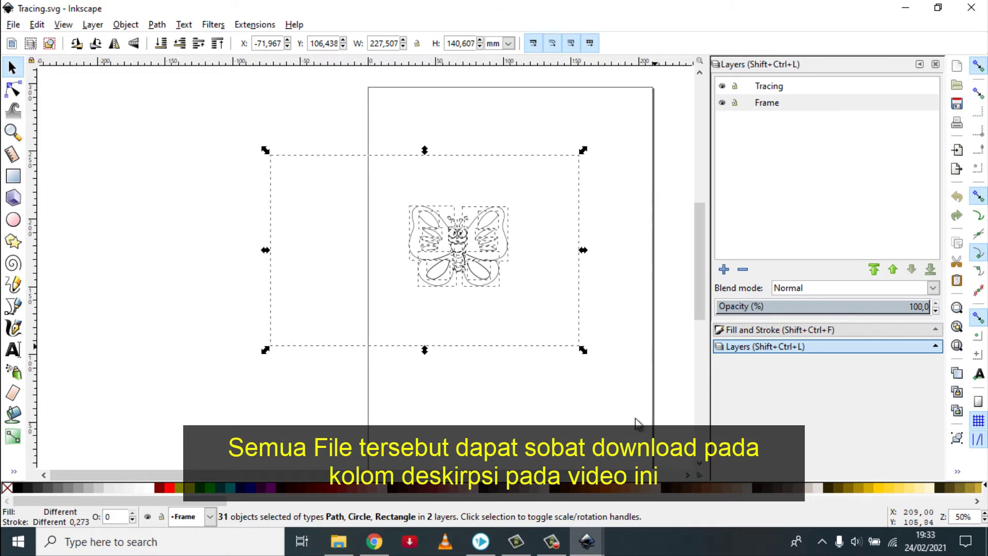
Step: Switch to the Warna Goresan A.svg document and go through its Warna 1 and Goresan Warna layers
mouse_move(587, 541)
left_click(799, 498)
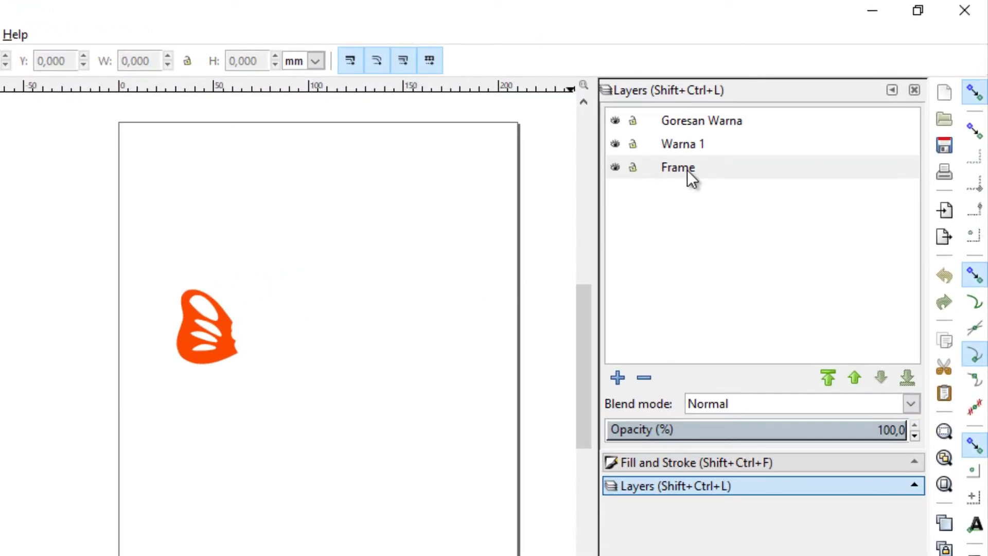
left_click(700, 141)
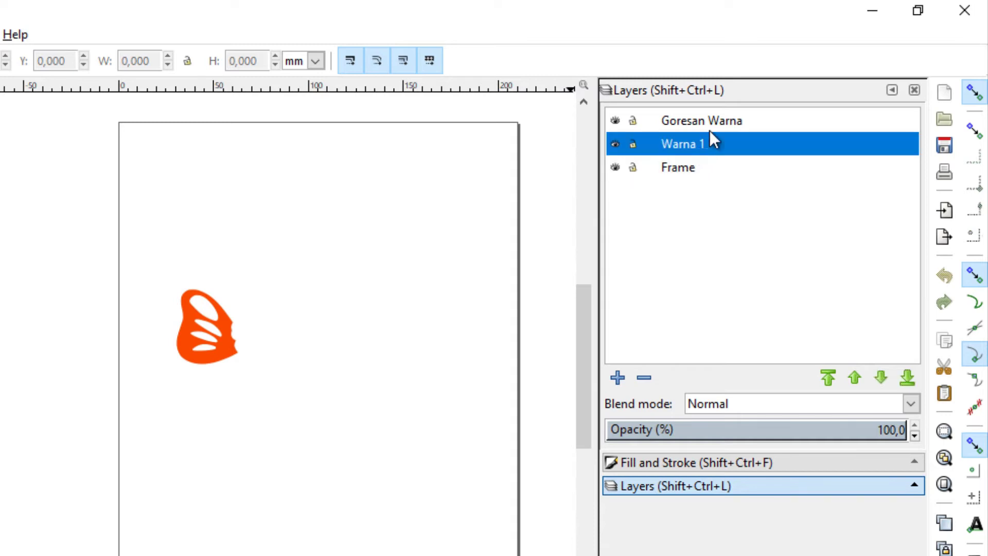
left_click(716, 125)
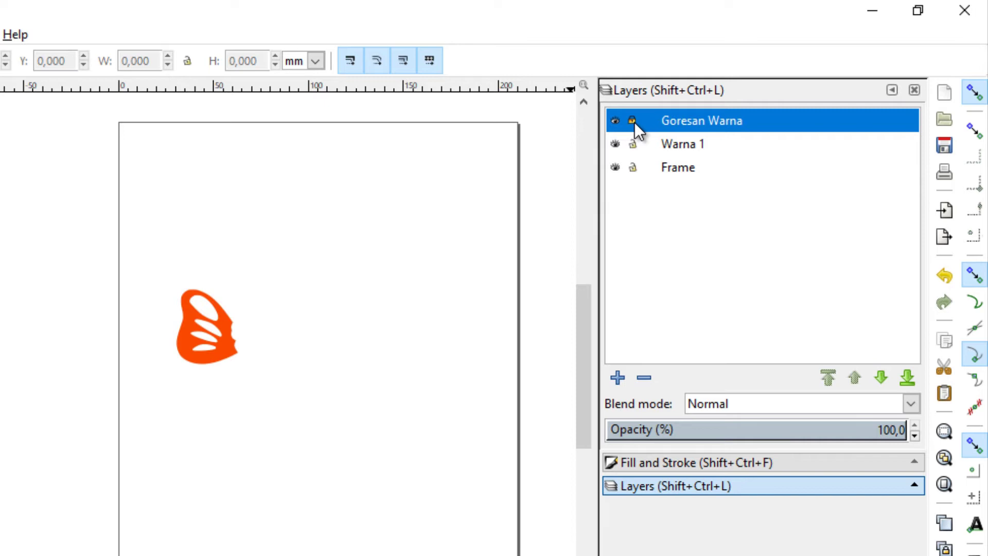
Step: Lock the Warna 1 and Frame layers of Warna Goresan A.svg and clear the selection
left_click_drag(180, 133, 631, 372)
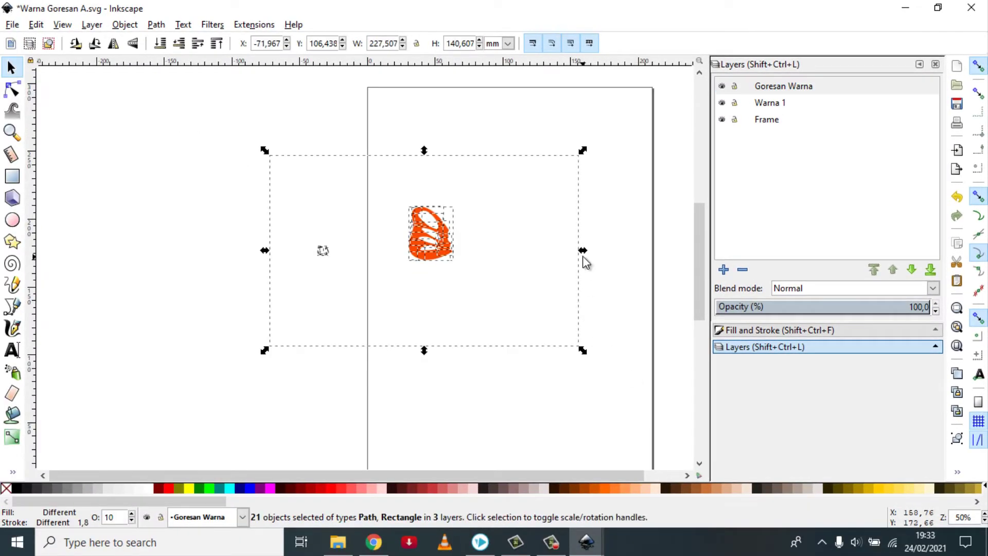
left_click(735, 120)
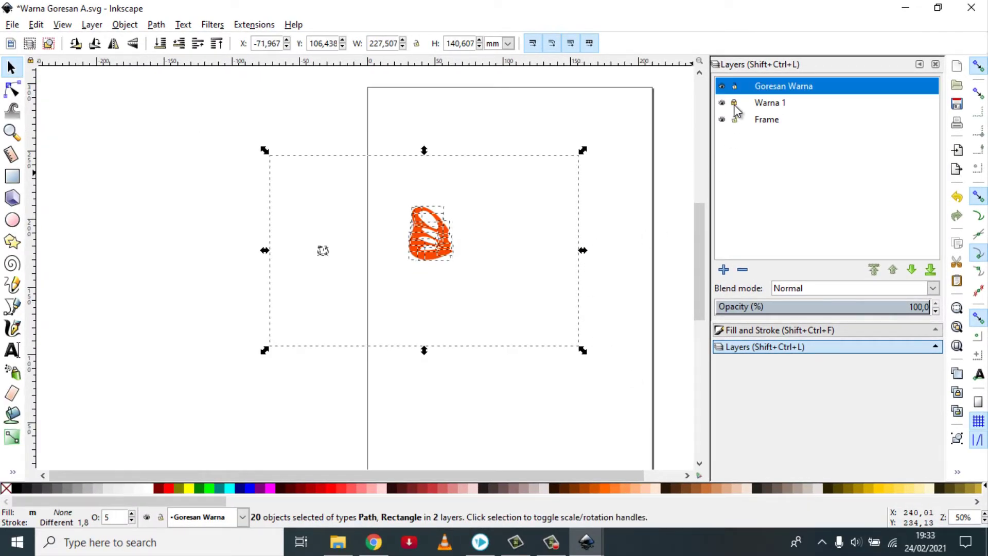
left_click(735, 119)
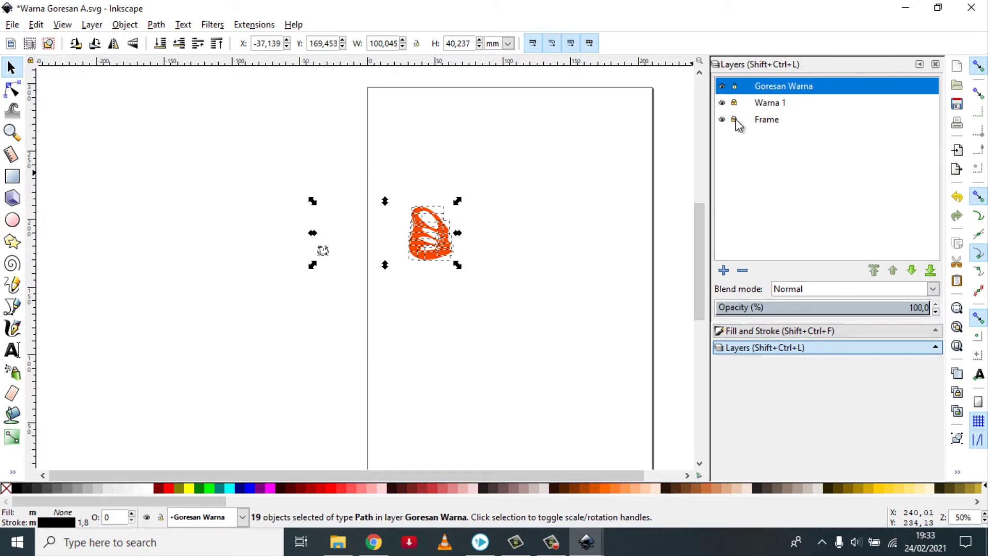
left_click(668, 150)
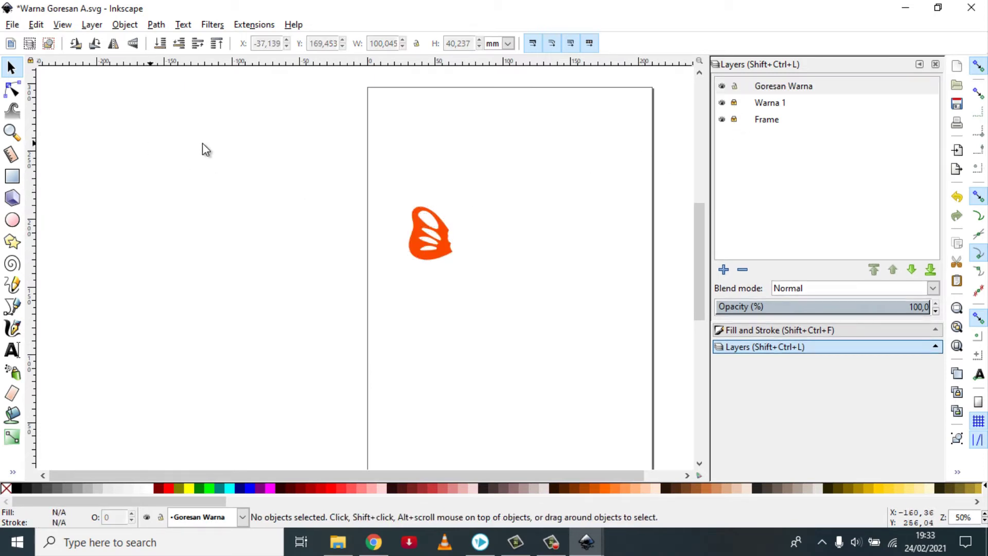
Step: Select all strokes on the Goresan Warna layer, give them a flat black stroke paint and raise their opacity to 100%
left_click_drag(250, 145, 568, 366)
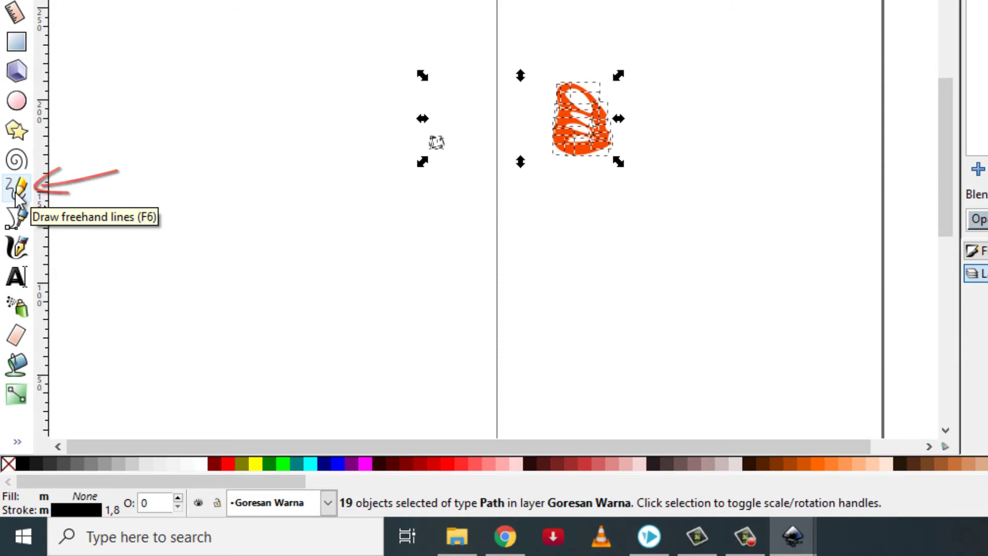
left_click(980, 251)
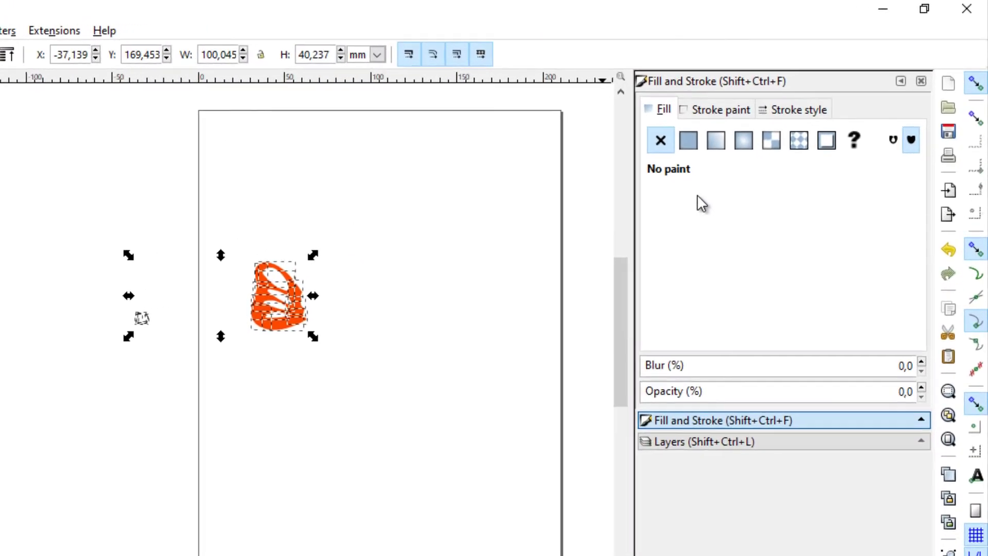
left_click(758, 91)
left_click(670, 152)
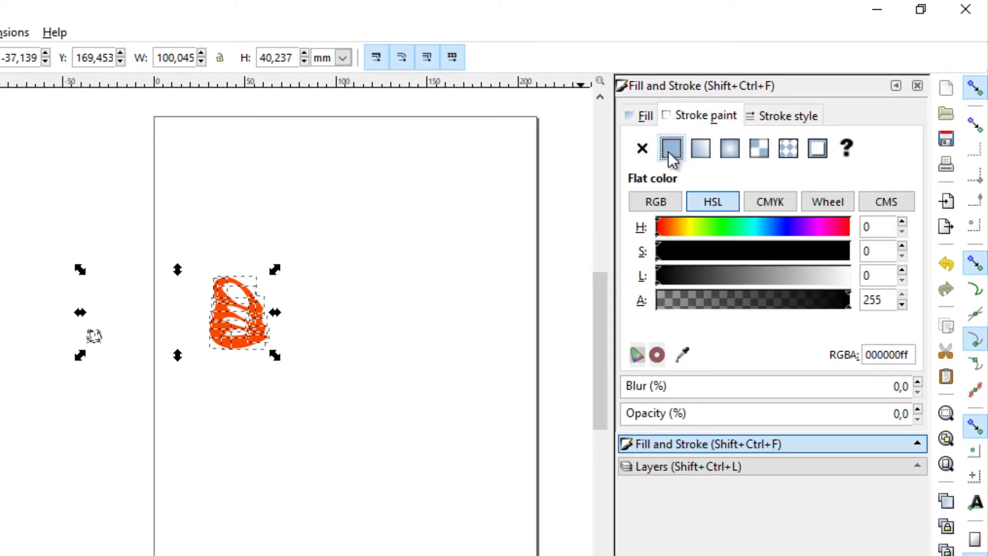
left_click(791, 118)
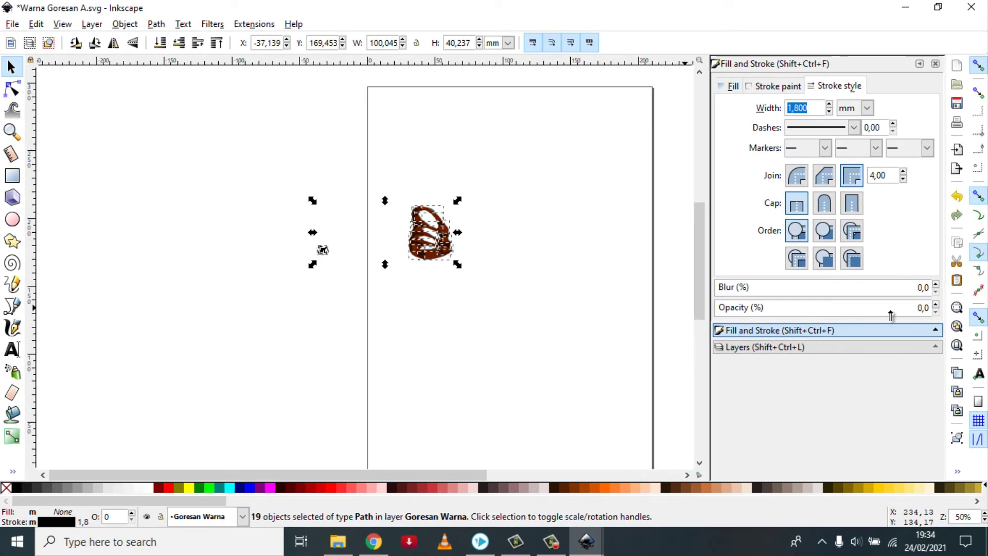
left_click(890, 309)
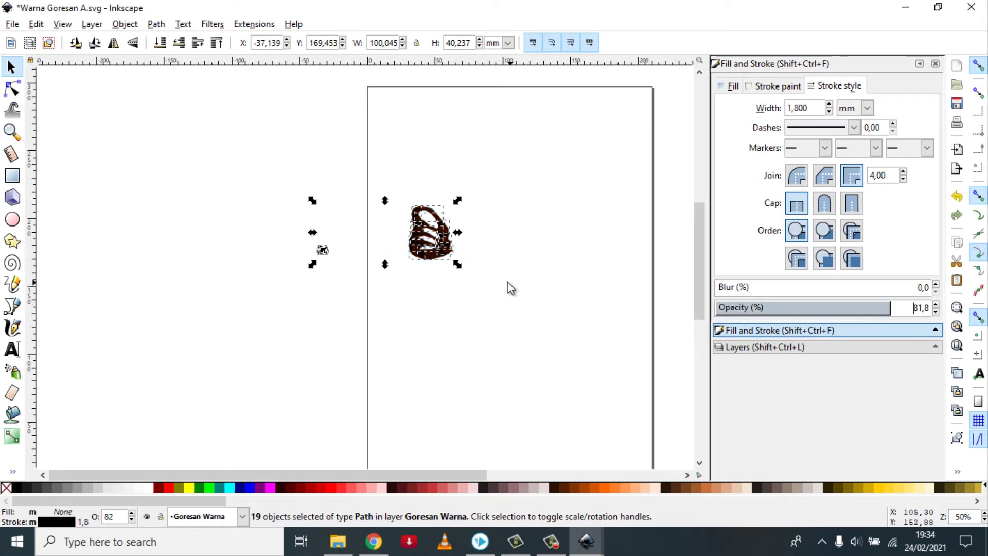
scroll(434, 265, "up", 4)
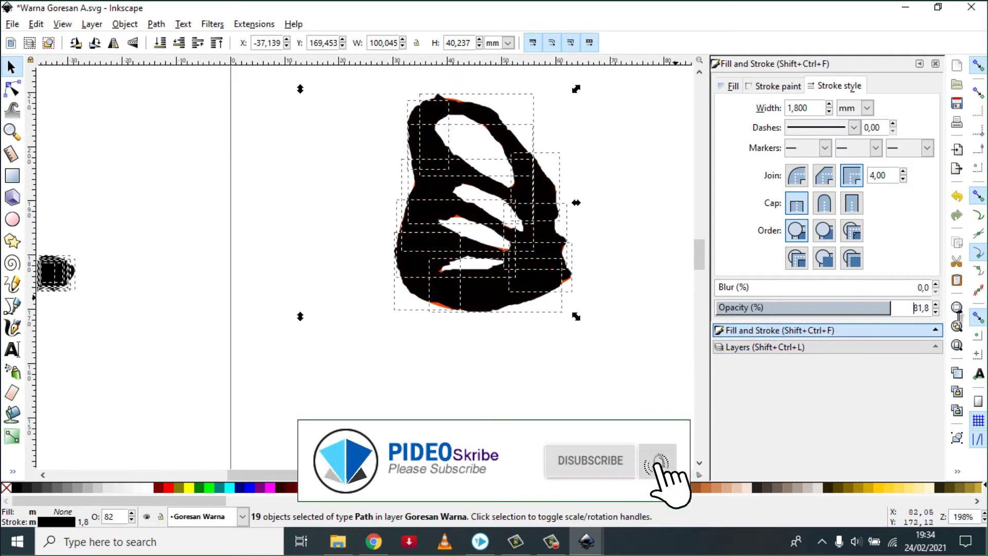
left_click(496, 338)
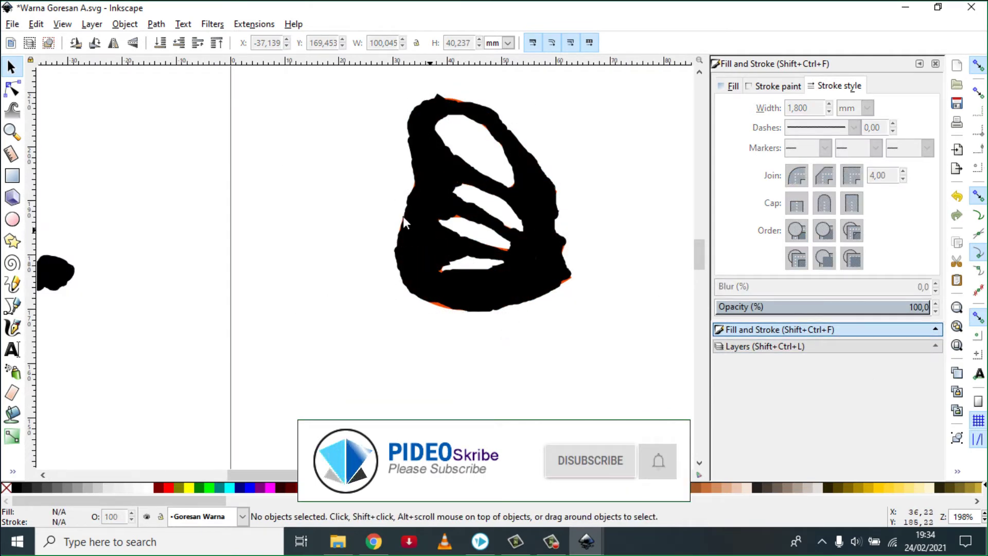
Step: Inspect individual brush strokes on the wing, try deleting the one at its lower-left edge, and select a stroke in the small separate patch
left_click_drag(281, 474, 275, 473)
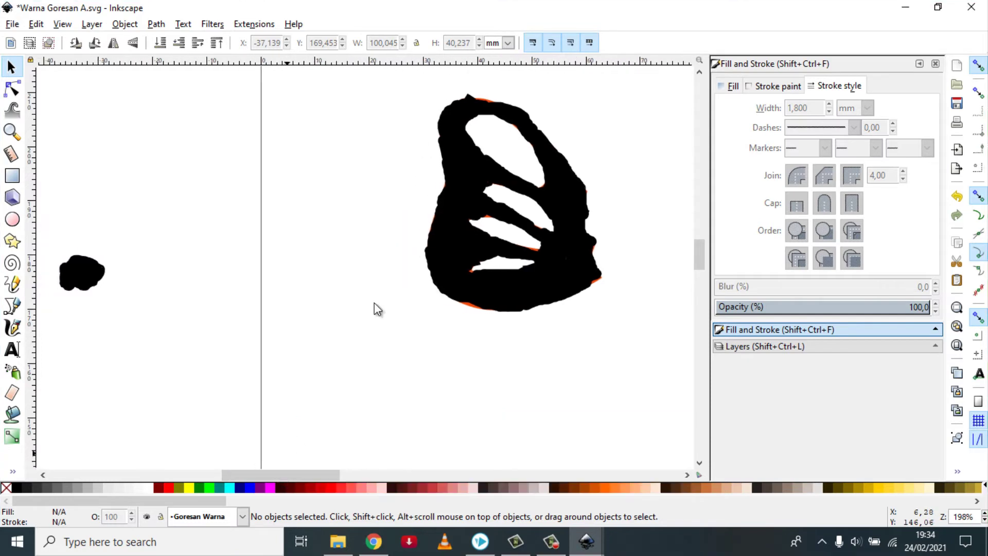
left_click(458, 183)
left_click(463, 146)
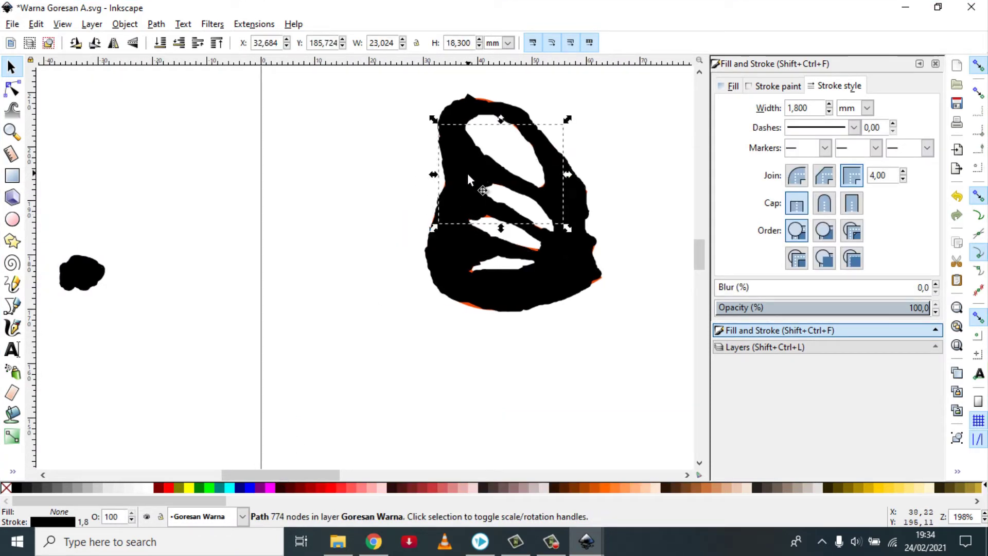
left_click(453, 263)
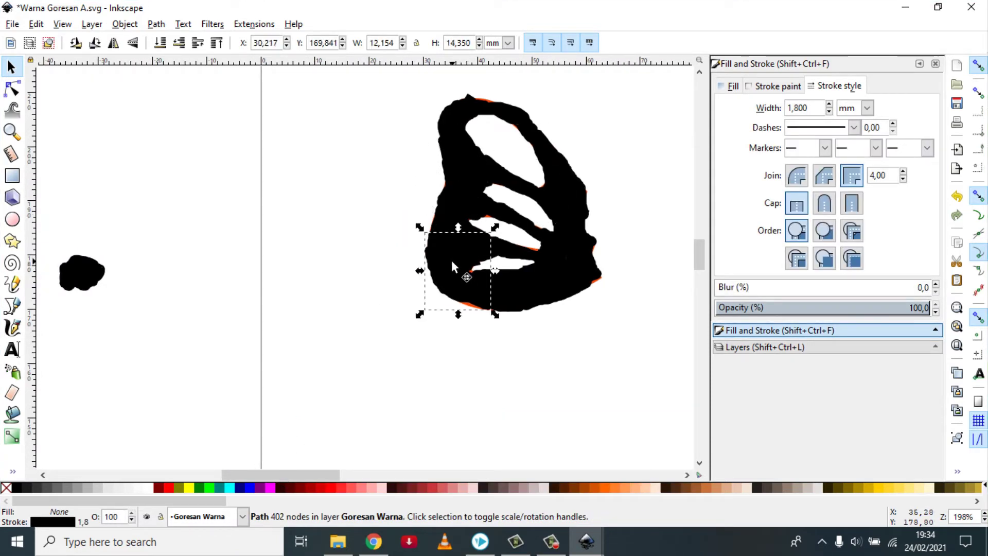
key("Delete")
left_click(86, 265)
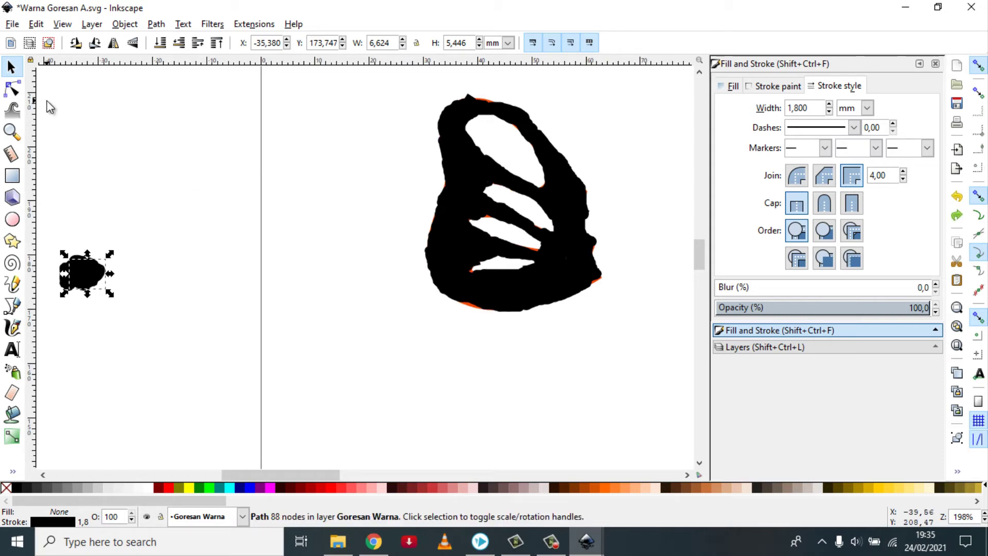
Step: Select all the Goresan Warna strokes and set their stroke paint to none
left_click(45, 73)
left_click_drag(44, 73, 636, 397)
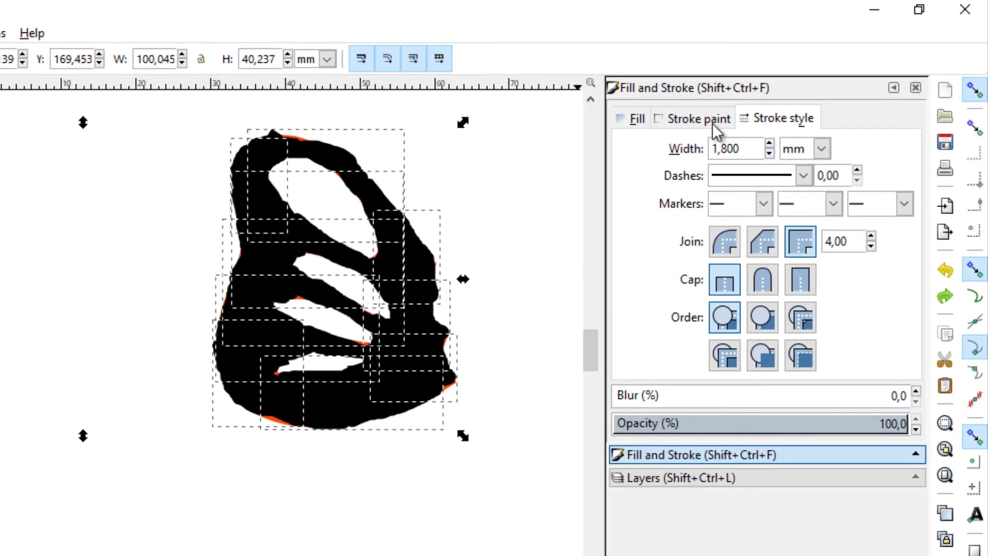
left_click(711, 122)
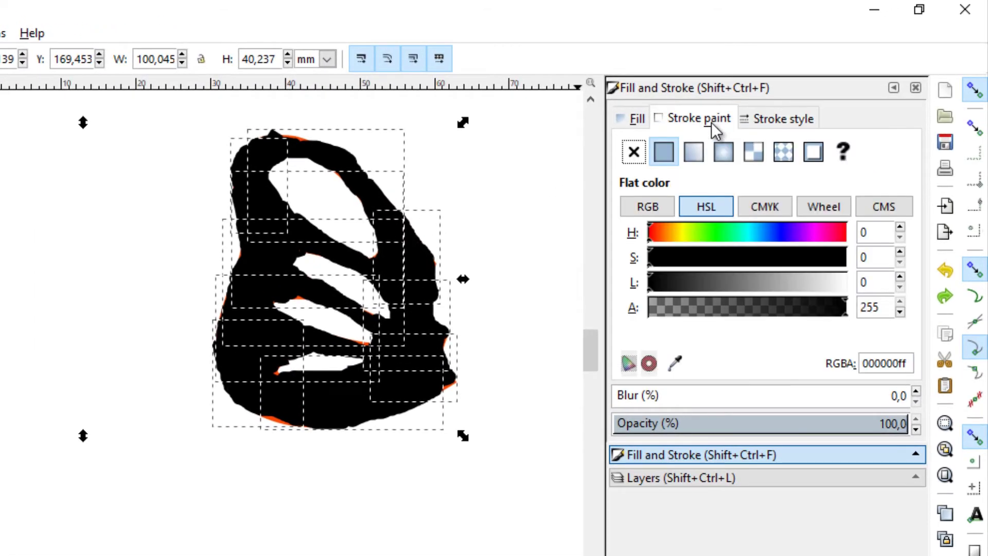
left_click(641, 149)
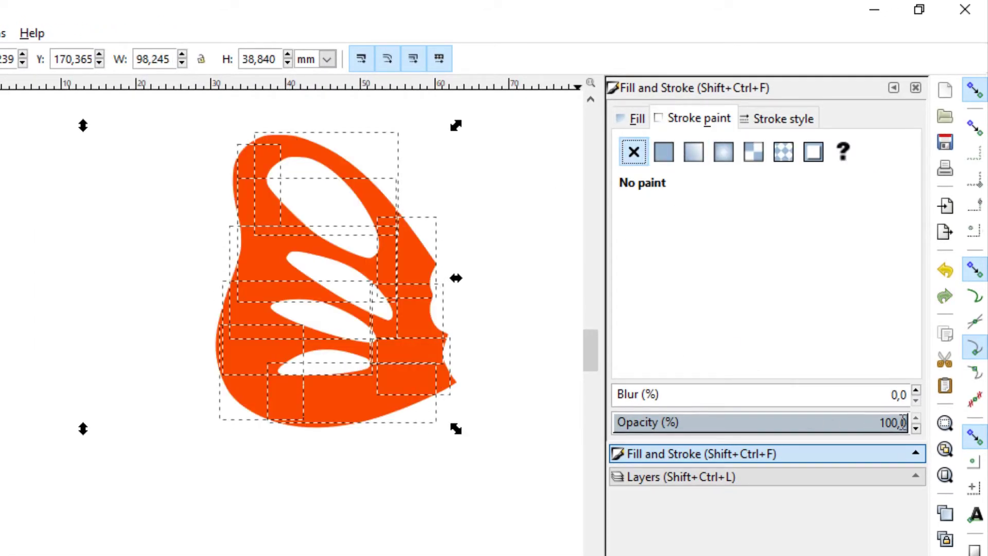
Step: Set the opacity of the selected Goresan Warna strokes to 0%
left_click_drag(898, 423, 816, 425)
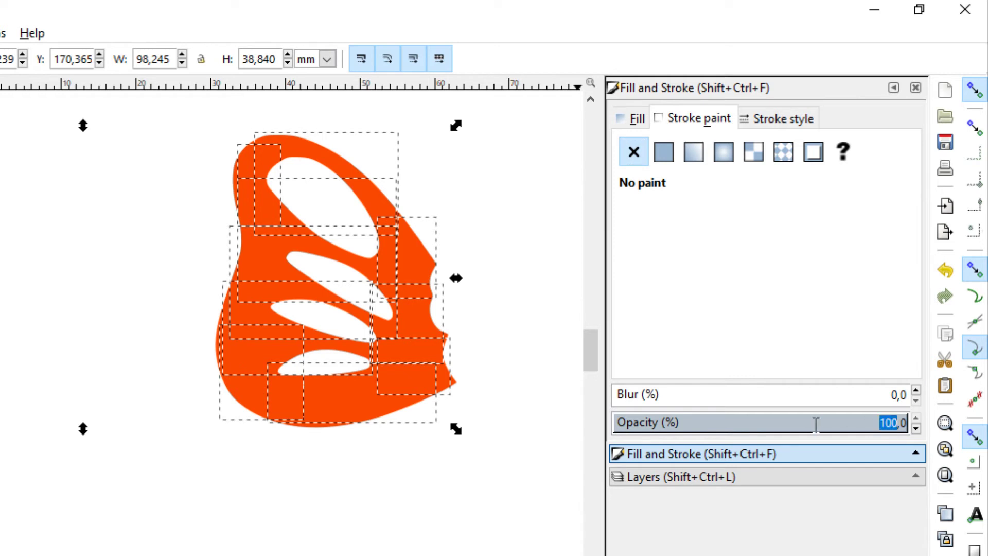
left_click(763, 120)
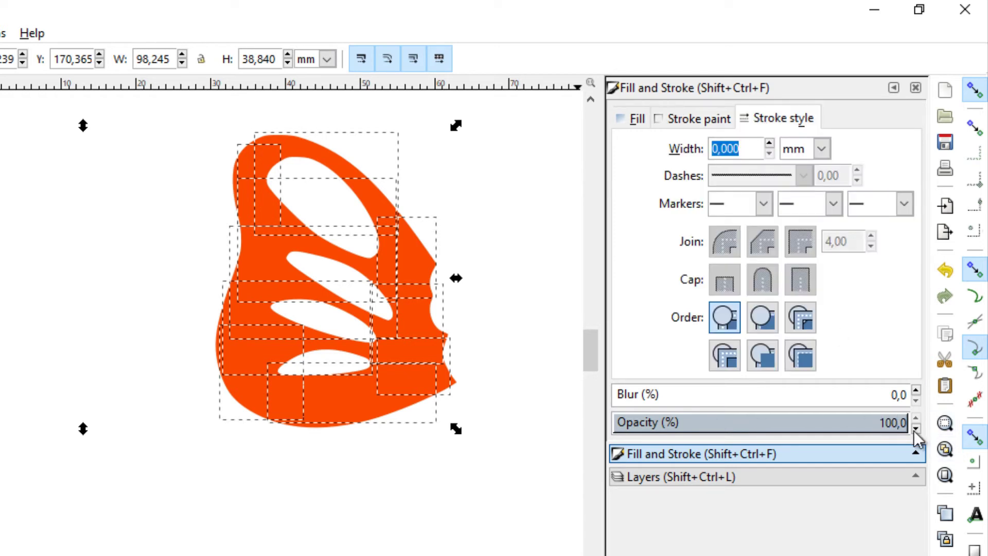
left_click(895, 423)
left_click(752, 430)
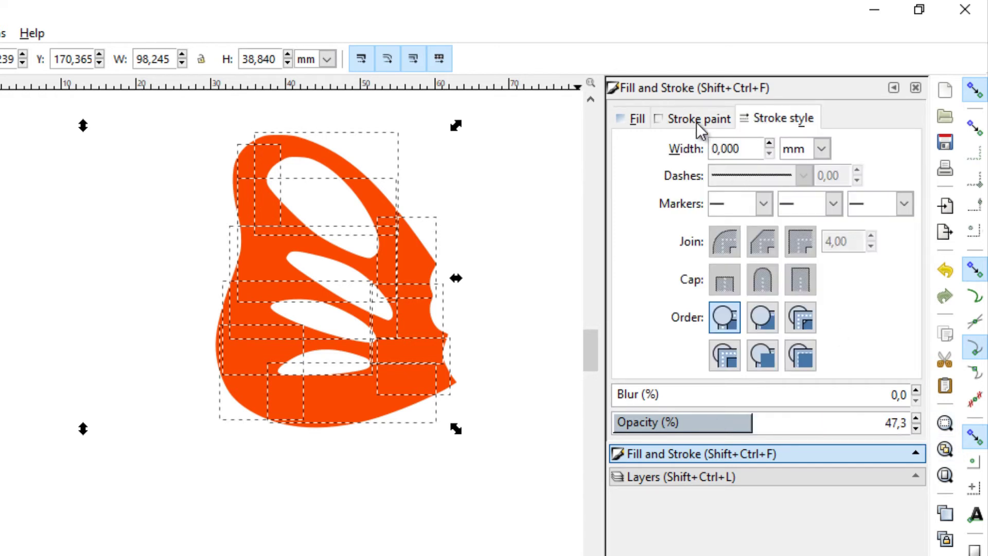
left_click(617, 422)
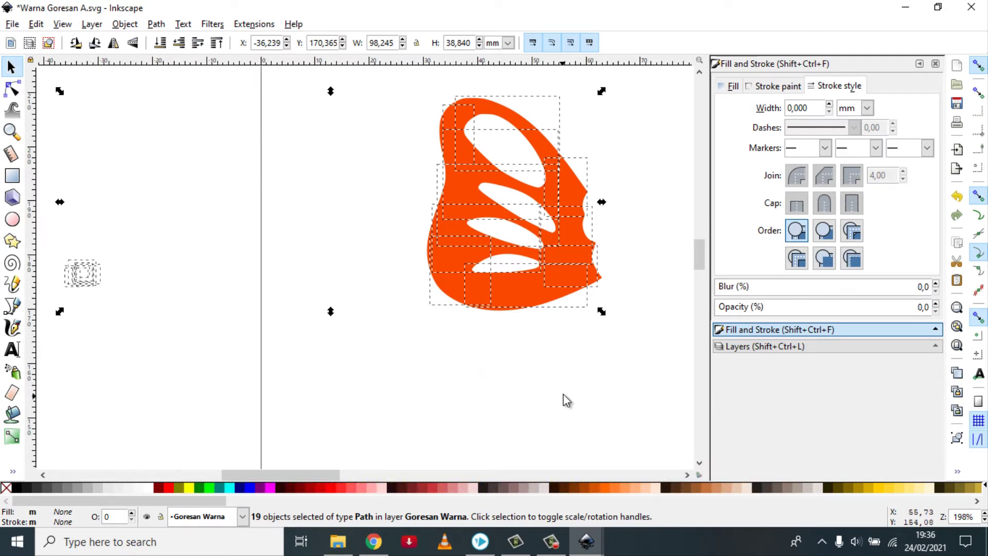
Step: Check the VideoScribe scene, then switch to the Kupu-kupu folder and go through Palet Warna, Tracing and Warna Goresan A
left_click(480, 540)
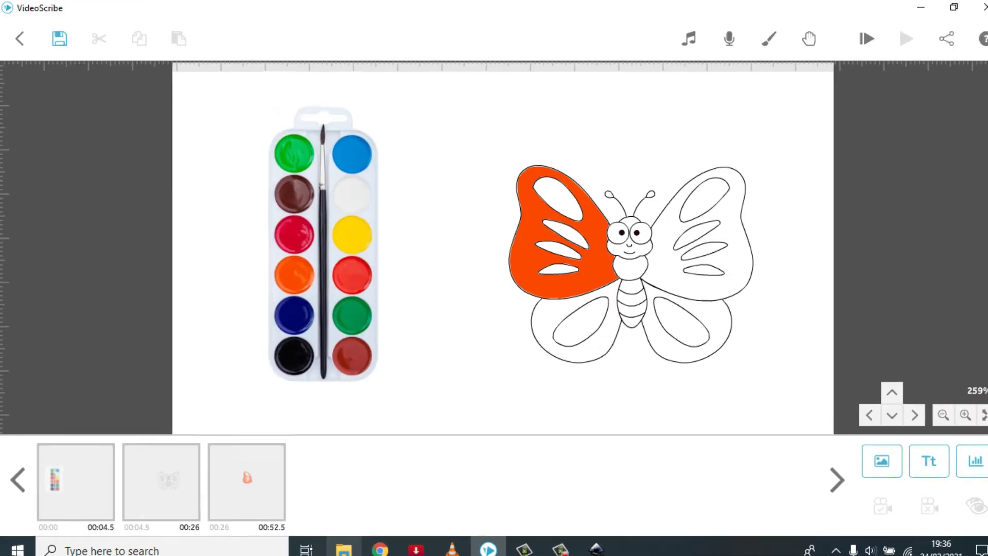
left_click(343, 549)
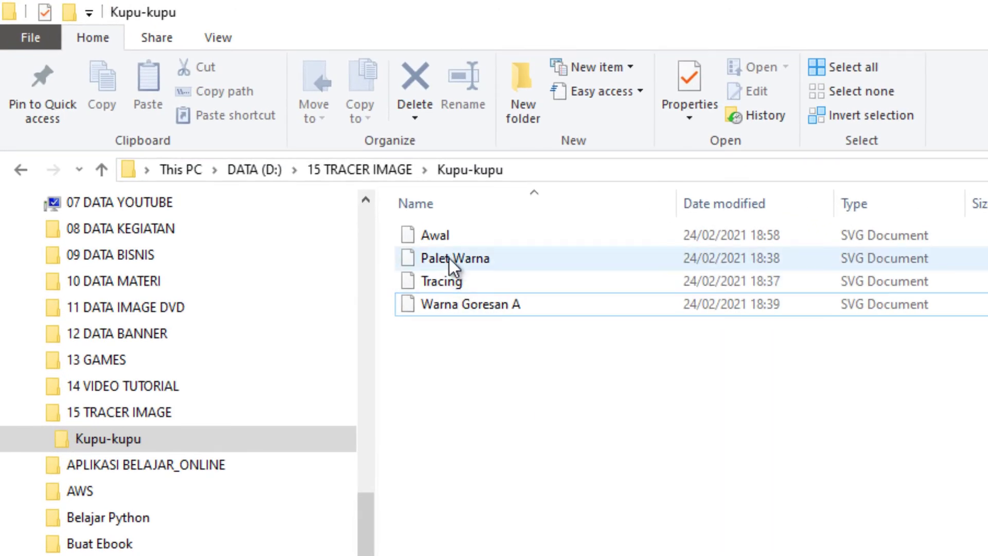
left_click(449, 258)
left_click(453, 286)
left_click(461, 304)
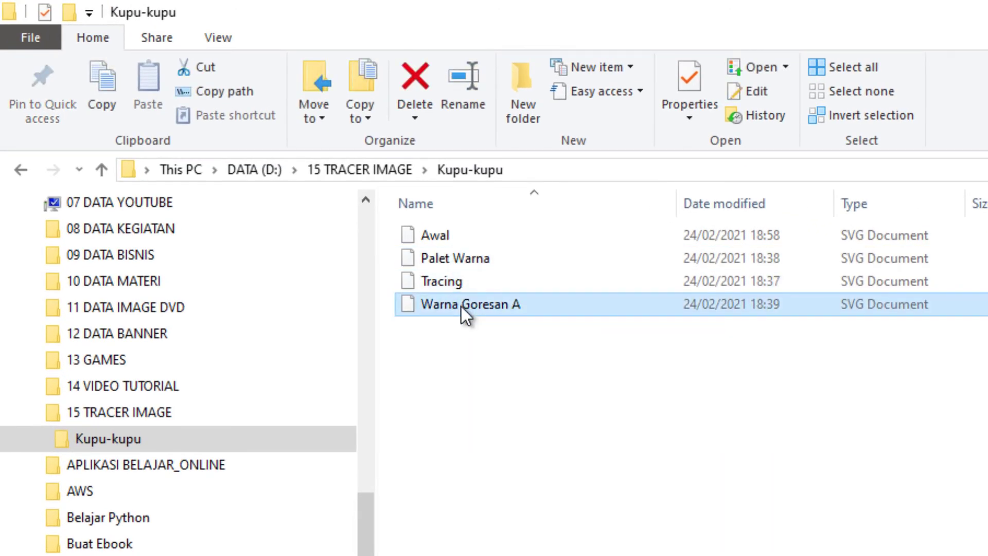
Step: Switch to the Palet Warna.svg document in Inkscape and check its Frame layer
left_click(587, 545)
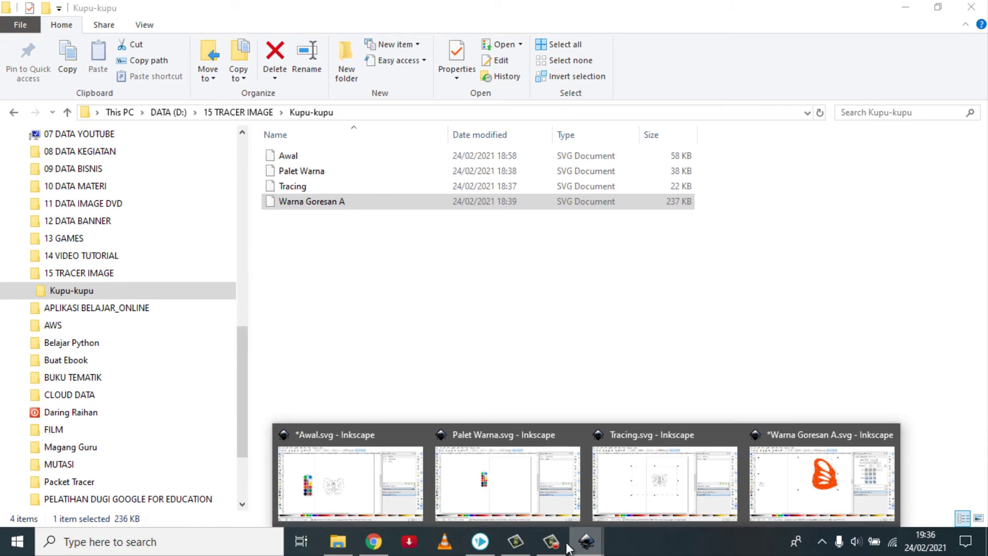
left_click(508, 502)
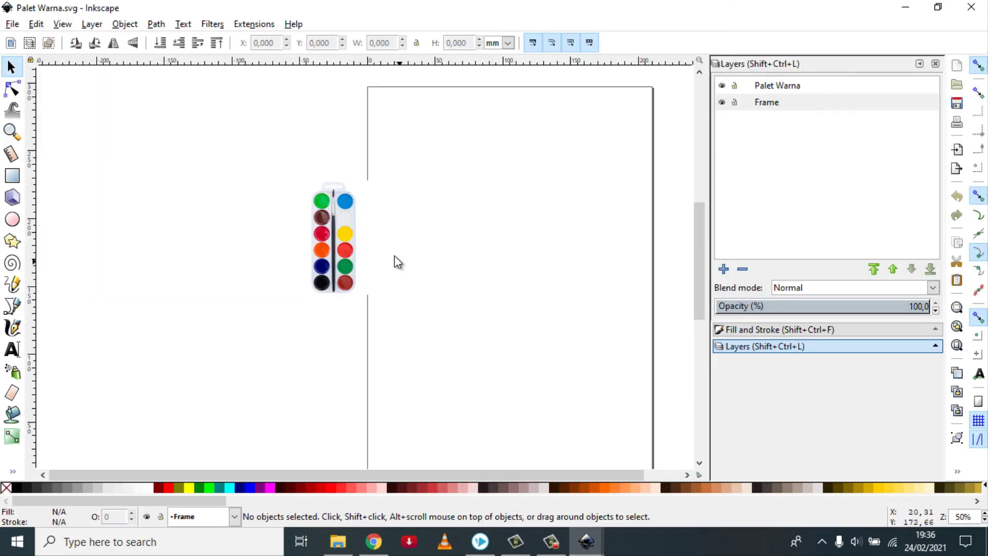
left_click(769, 102)
Step: Switch to the Tracing.svg document, select all objects to reveal the hidden frame, and clear the selection
left_click(588, 542)
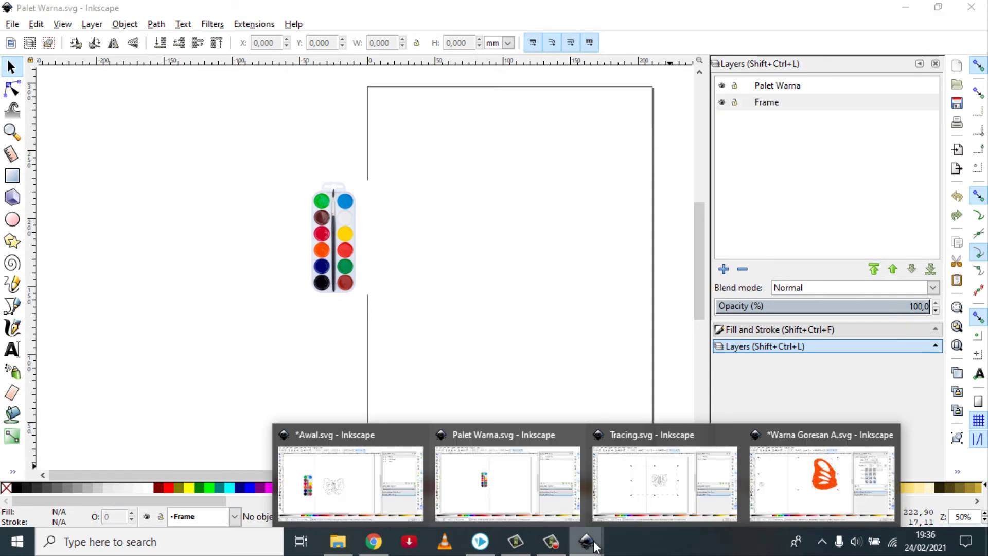
left_click(627, 491)
left_click(623, 334)
left_click_drag(141, 95, 704, 409)
left_click(621, 274)
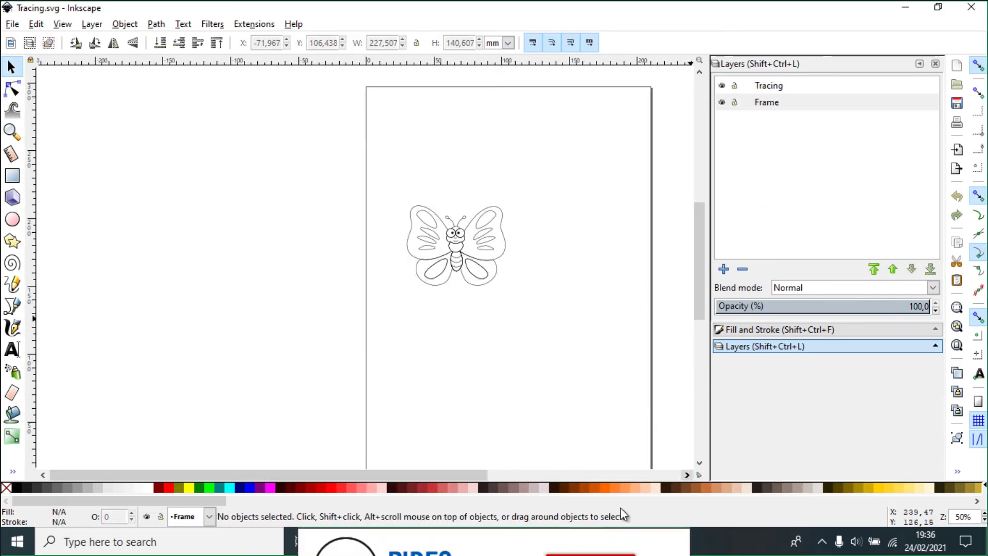
Step: Switch to Warna Goresan A.svg, reselect all the strokes, check their stroke paint and fill, and return to the layer list
left_click(587, 541)
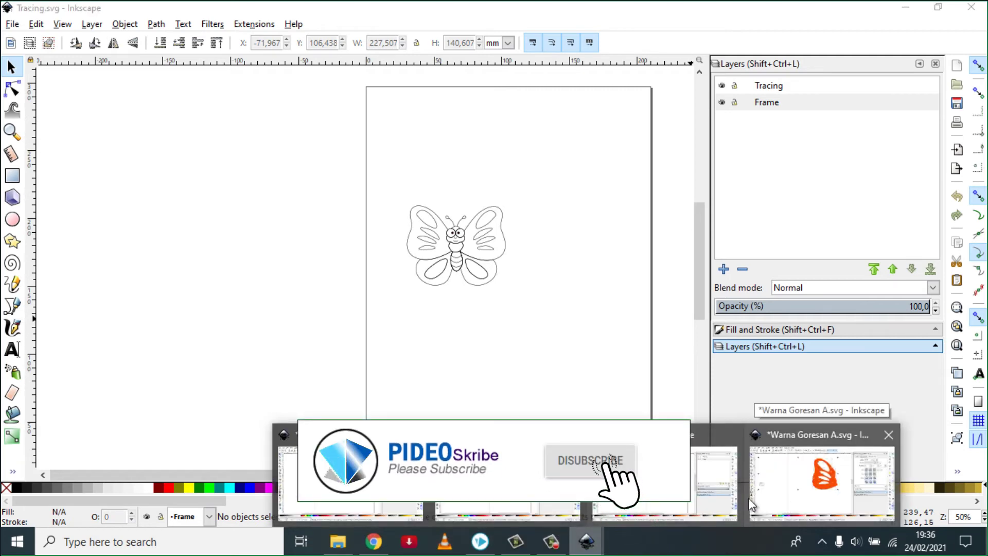
left_click(817, 489)
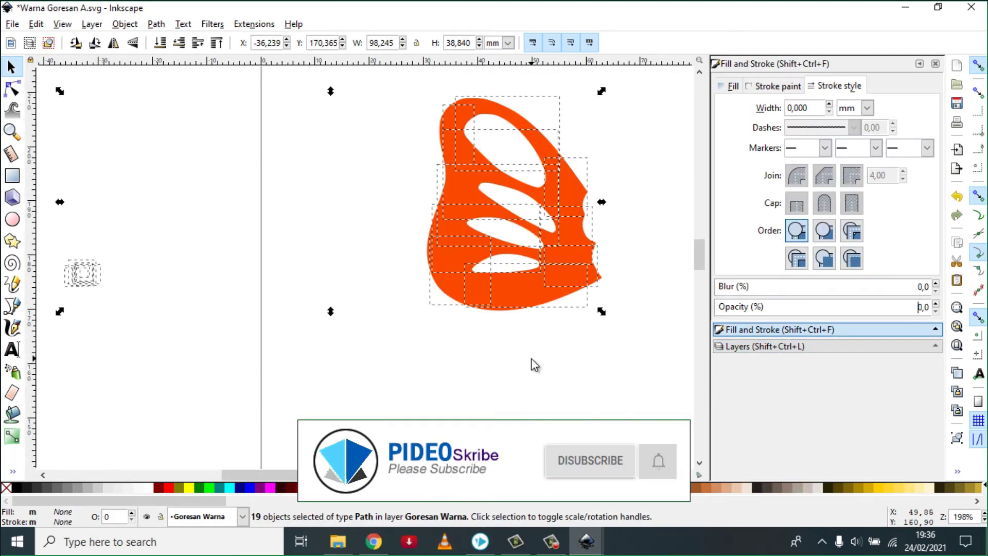
scroll(362, 224, "down", 1)
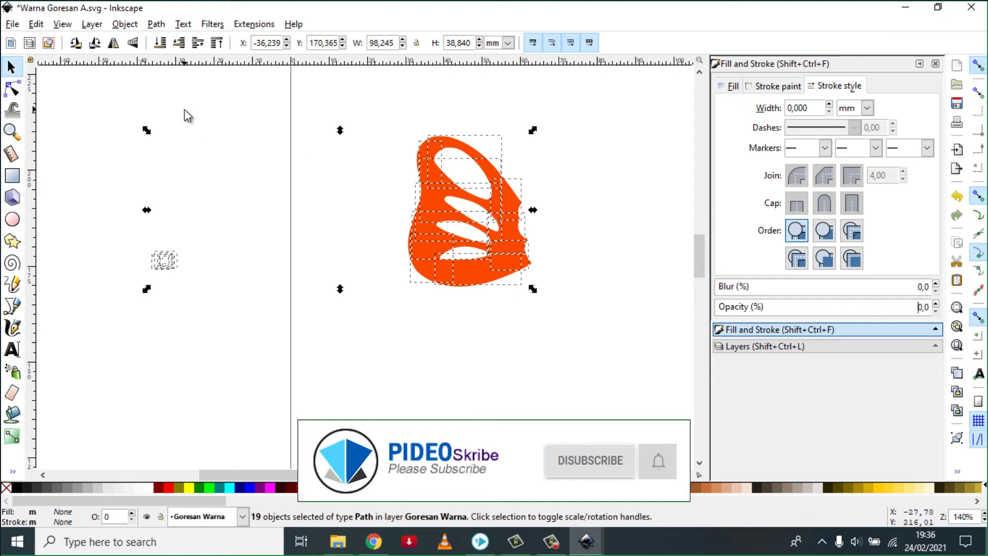
left_click(88, 93)
left_click_drag(88, 92, 626, 402)
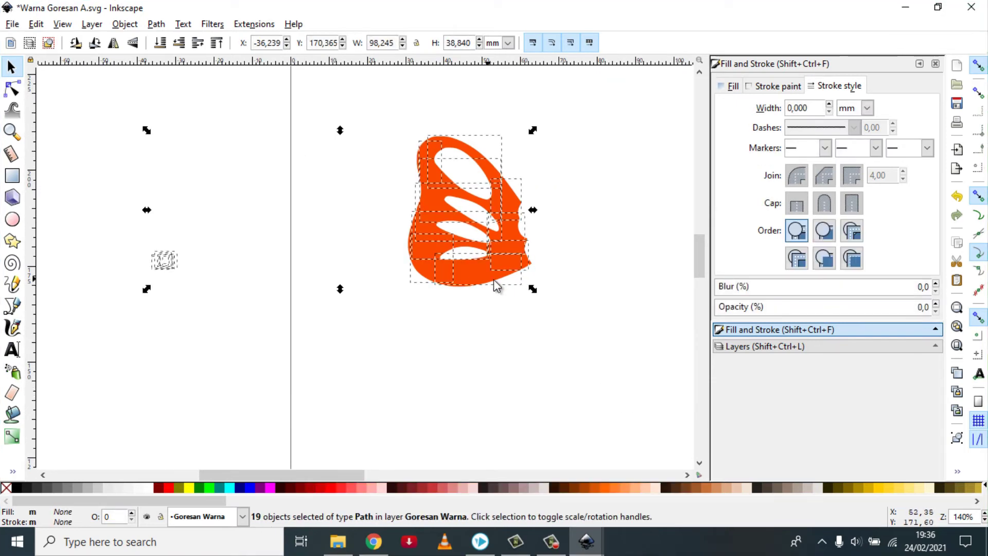
left_click(776, 86)
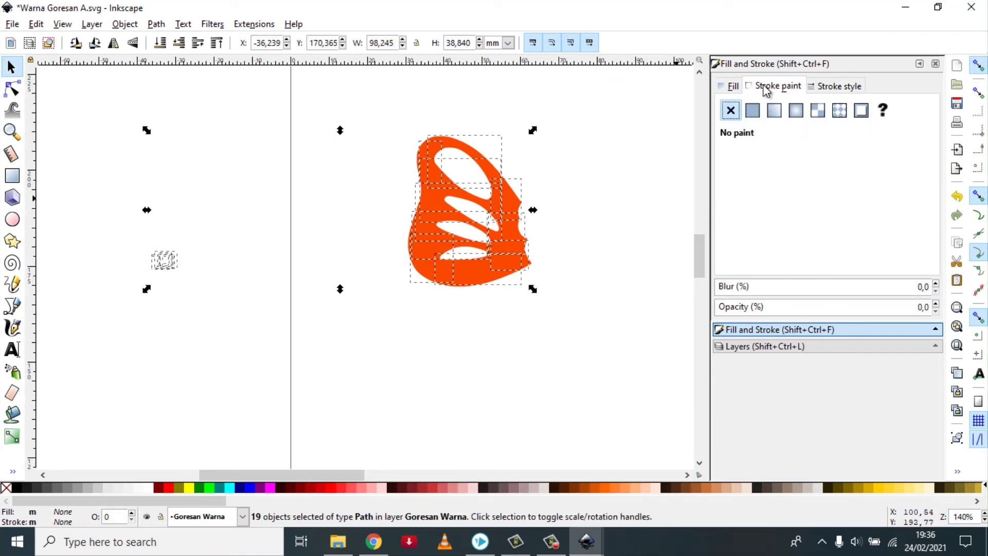
left_click(733, 86)
left_click(761, 347)
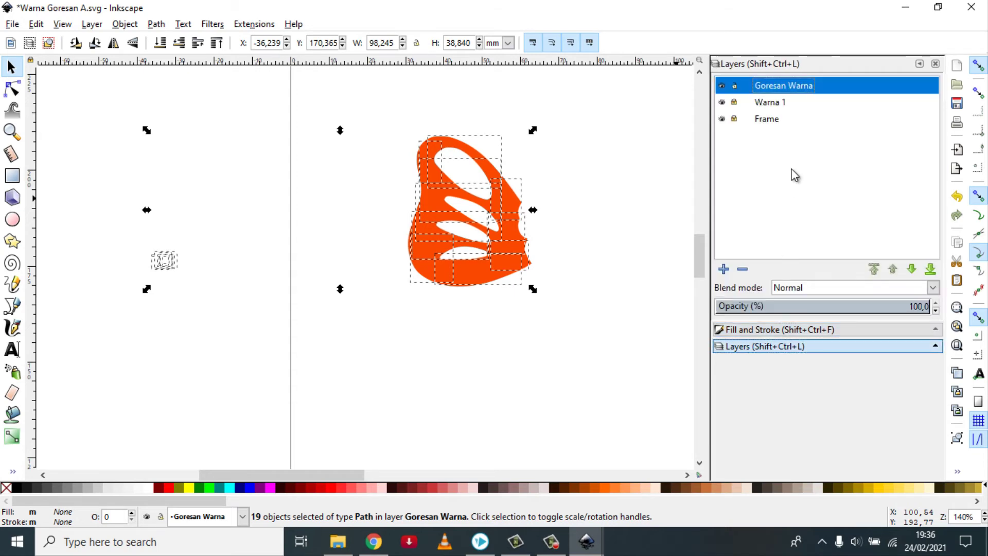
Step: Check the Frame layer, then switch to the Kupu-kupu folder and go through Palet Warna, Tracing and Warna Goresan A
left_click(767, 122)
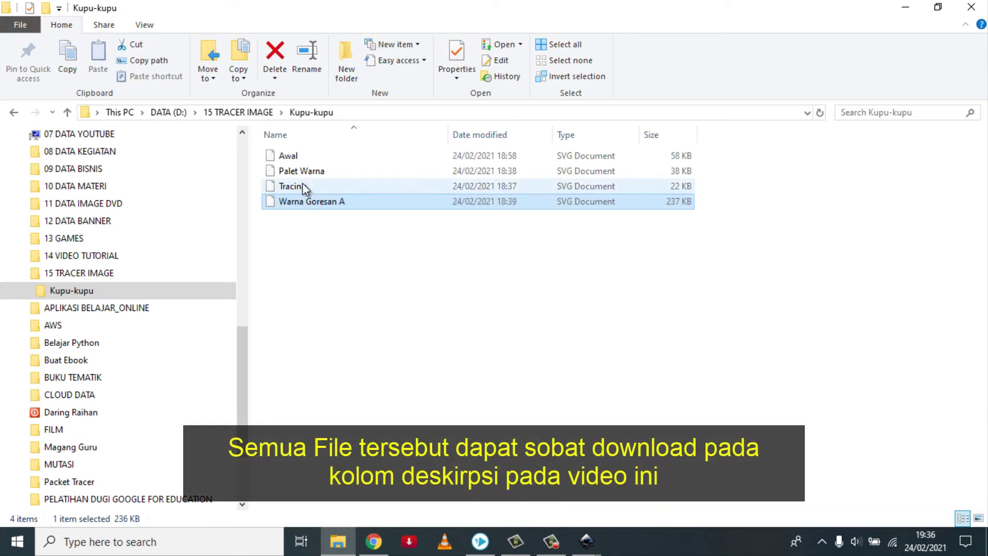
left_click(304, 172)
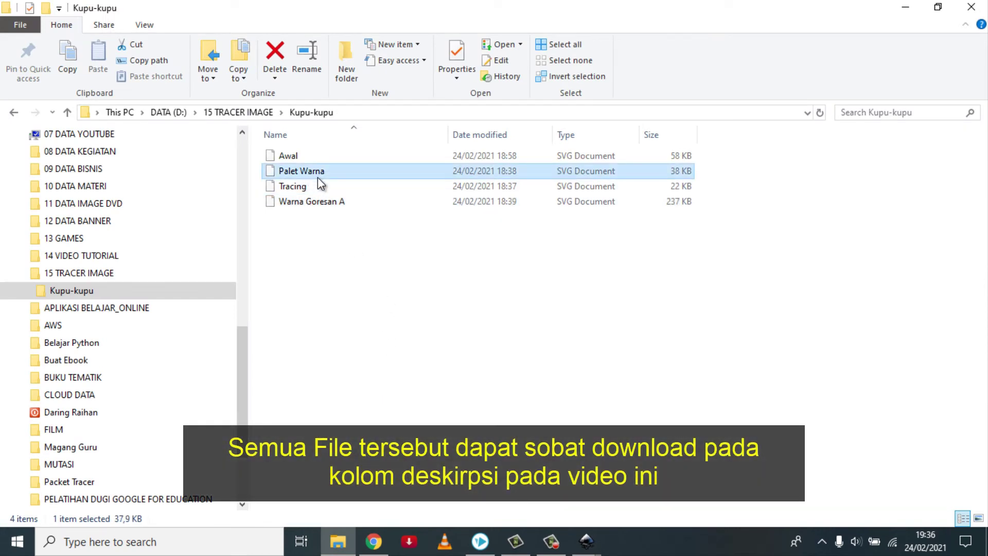
left_click(303, 188)
left_click(307, 202)
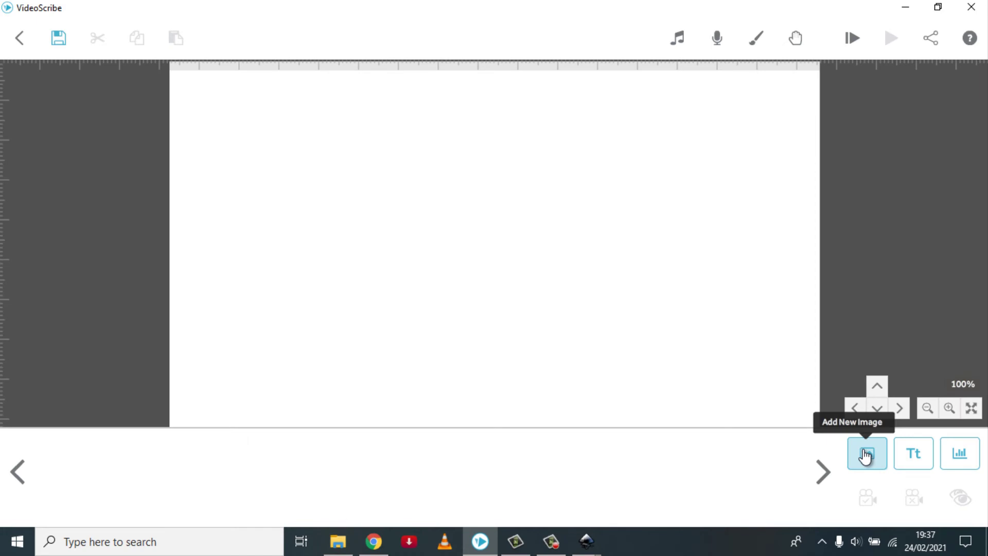
Step: Switch to VideoScribe and remove the palette, butterfly outline and orange wing from the recently used images for adding
left_click(865, 456)
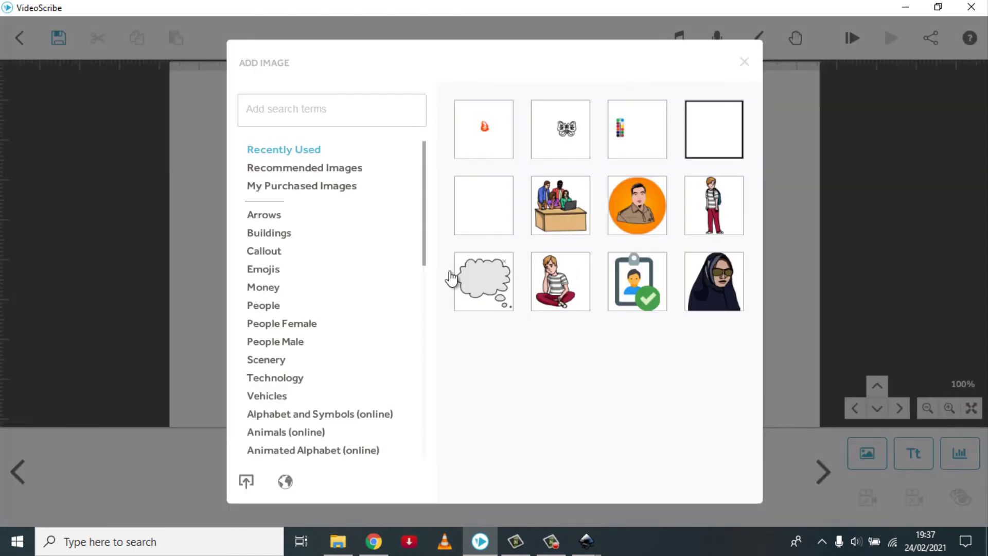
left_click(658, 111)
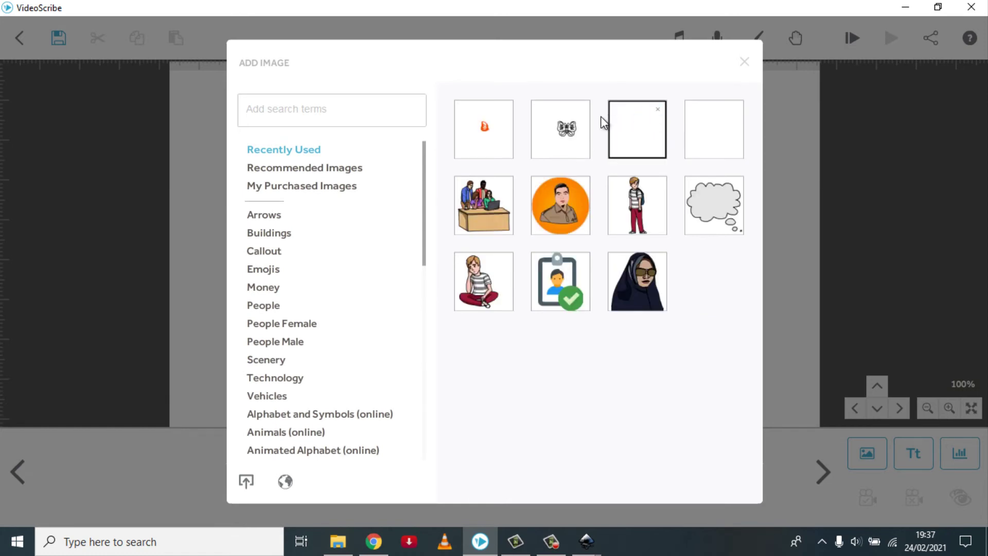
left_click(580, 110)
left_click(504, 109)
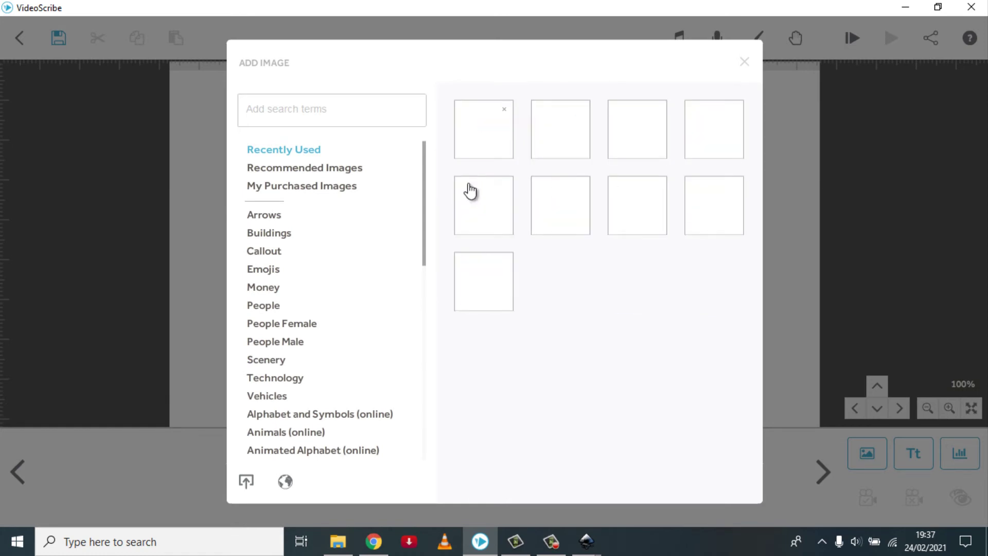
Step: Import the Palet Warna and Tracing files from the Kupu-kupu folder into the scene, in that order
left_click(246, 484)
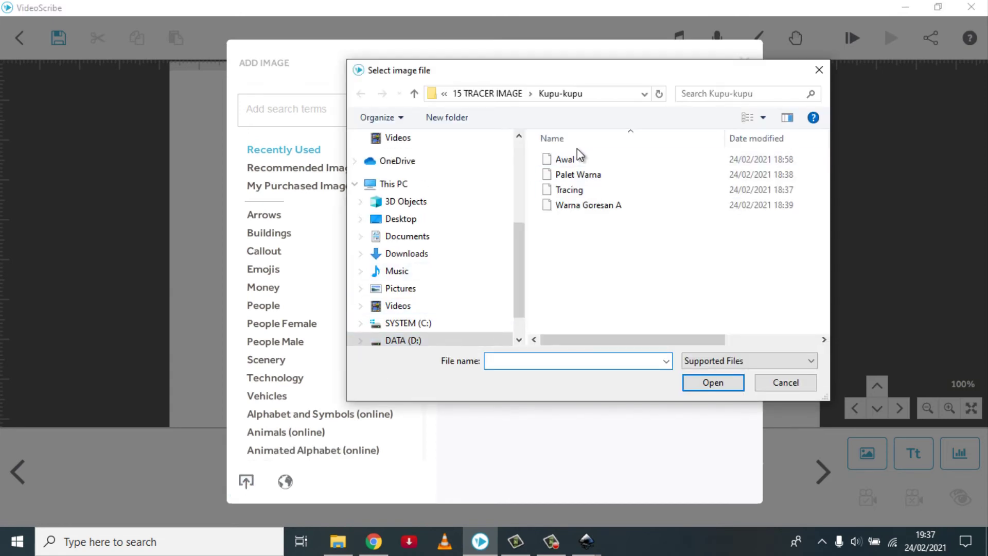
left_click(582, 177)
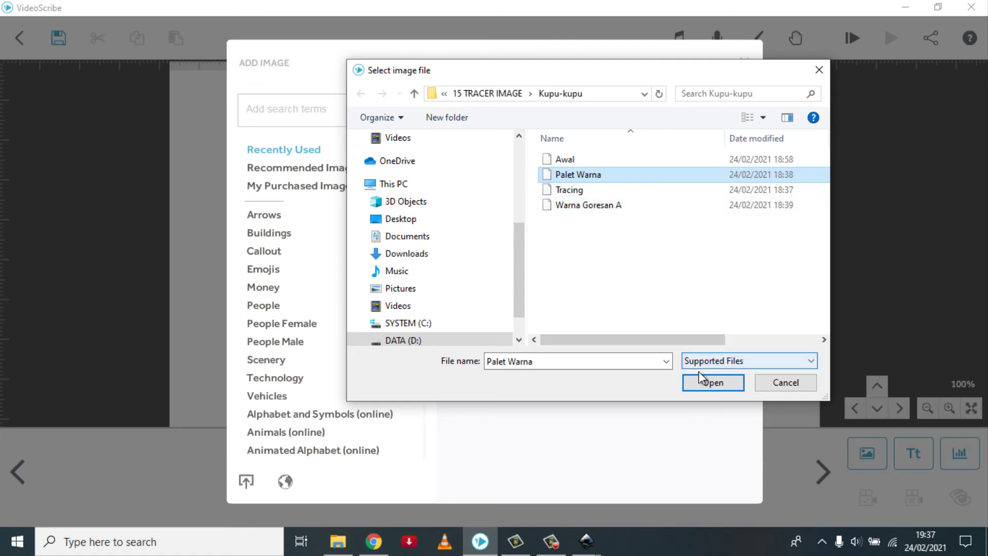
left_click(710, 380)
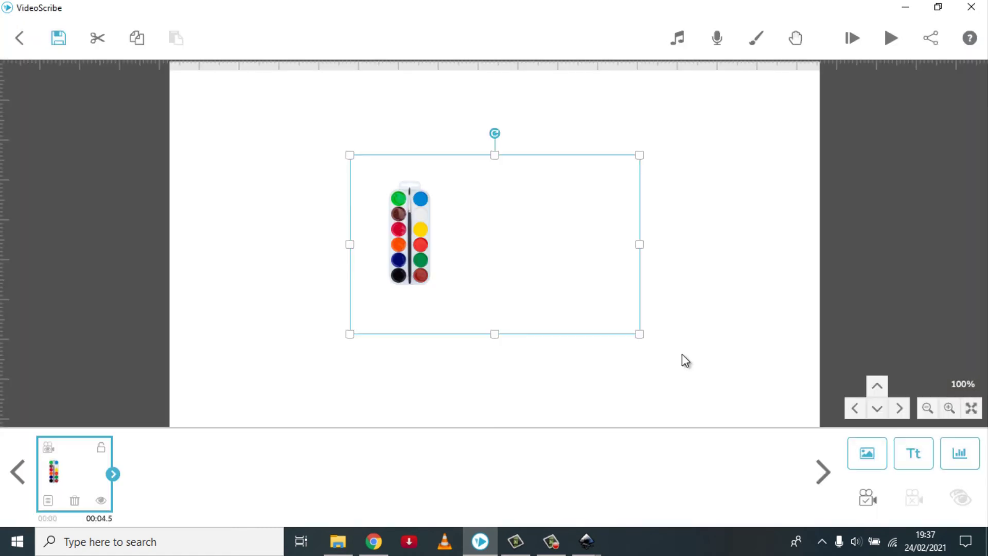
left_click(874, 461)
left_click(247, 483)
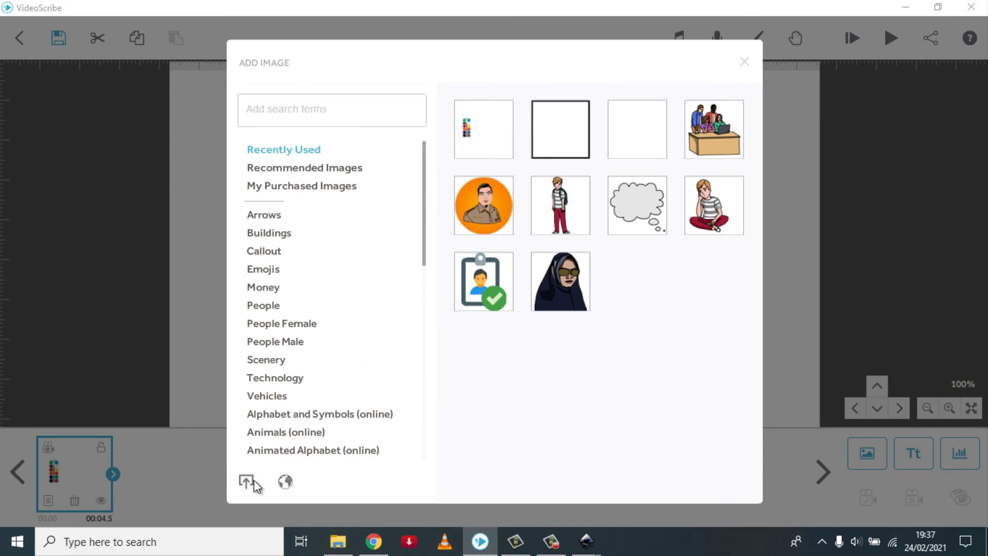
double_click(577, 194)
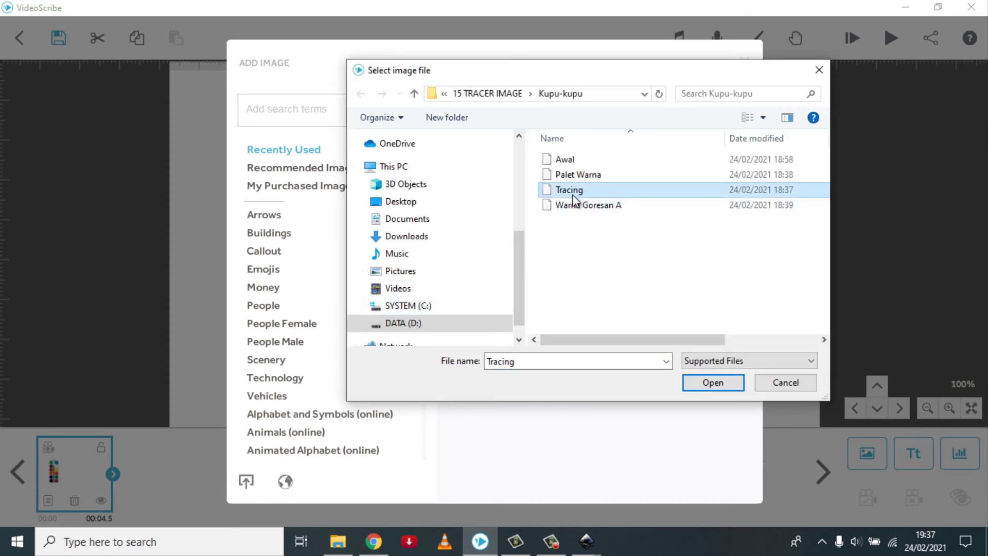
Step: Import the Warna Goresan A file from the Kupu-kupu folder as the third scene element
left_click(867, 453)
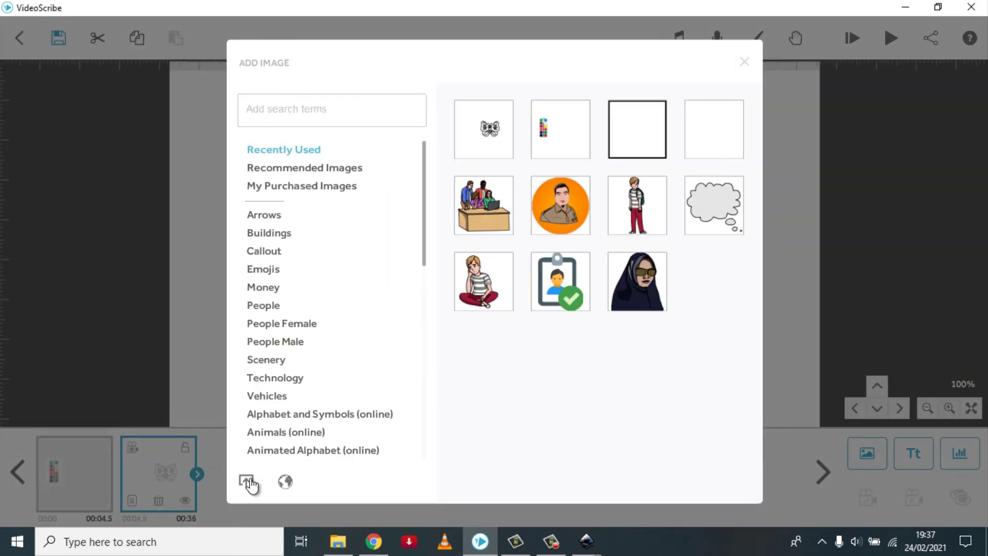
left_click(247, 482)
left_click(588, 208)
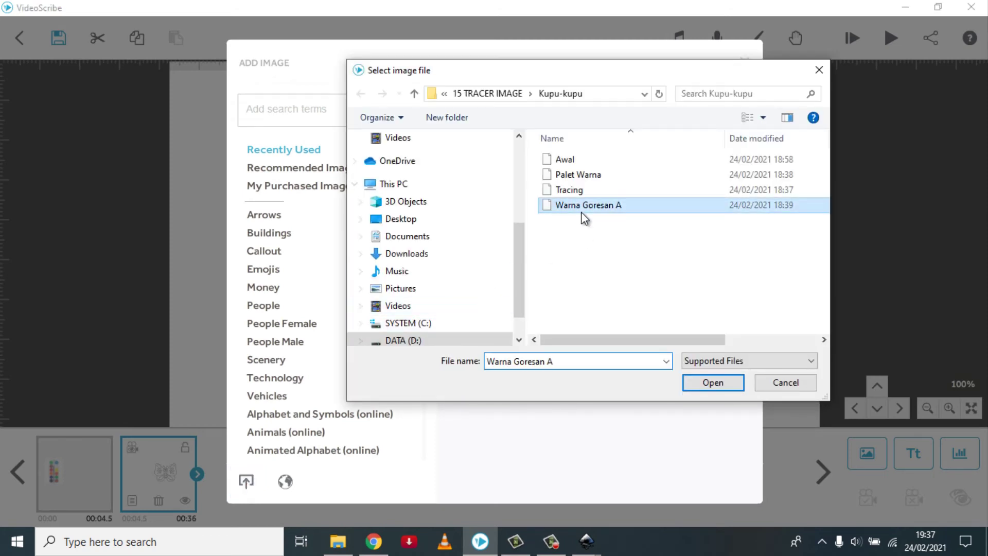
left_click(717, 386)
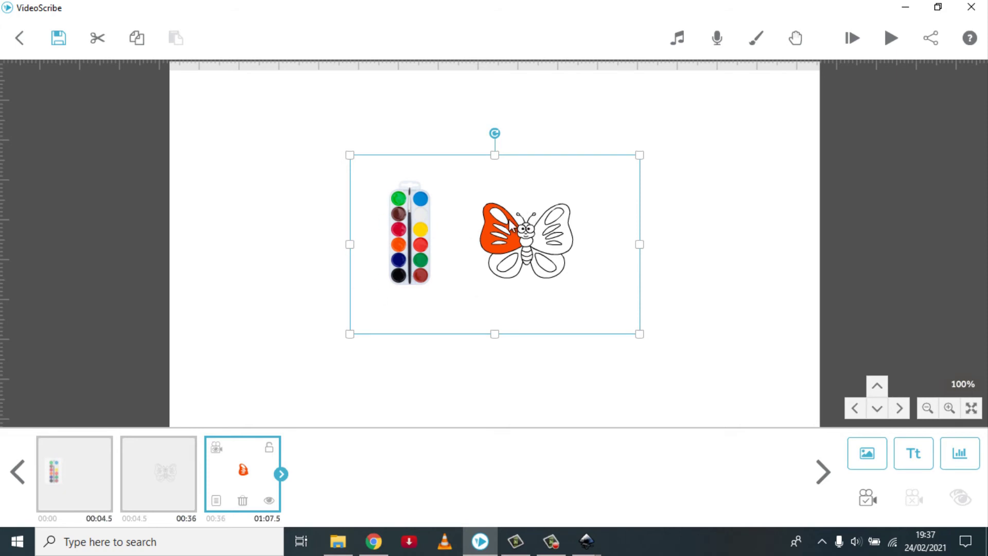
Step: Frame the palette and butterfly together at 236% zoom and set this view as the palette element's camera position
scroll(509, 225, "up", 5)
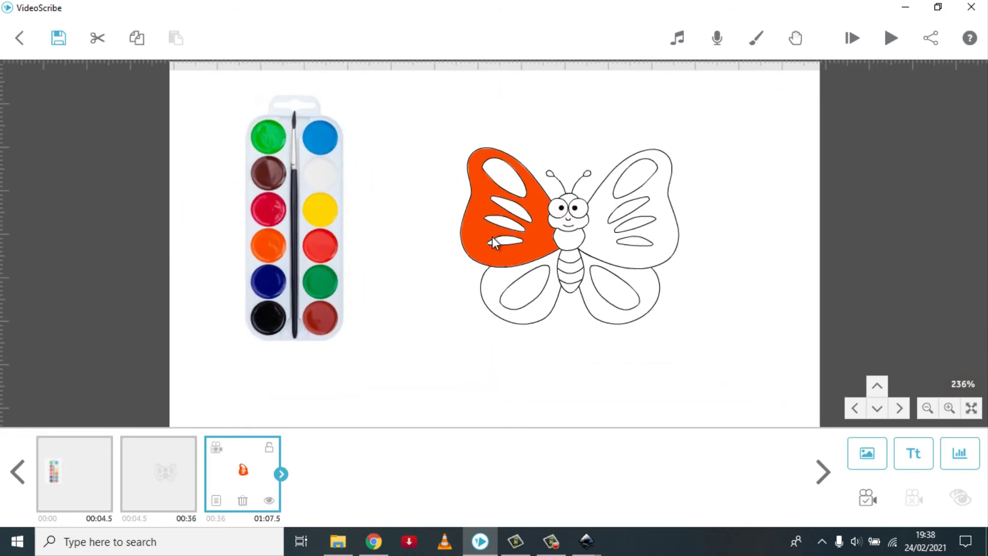
scroll(736, 273, "down", 1)
left_click(794, 252)
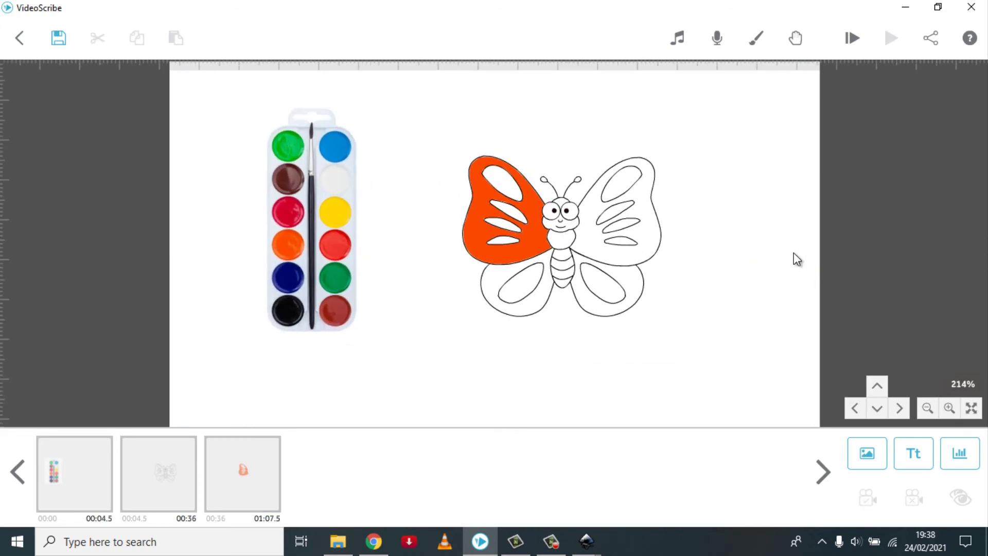
scroll(432, 276, "up", 1)
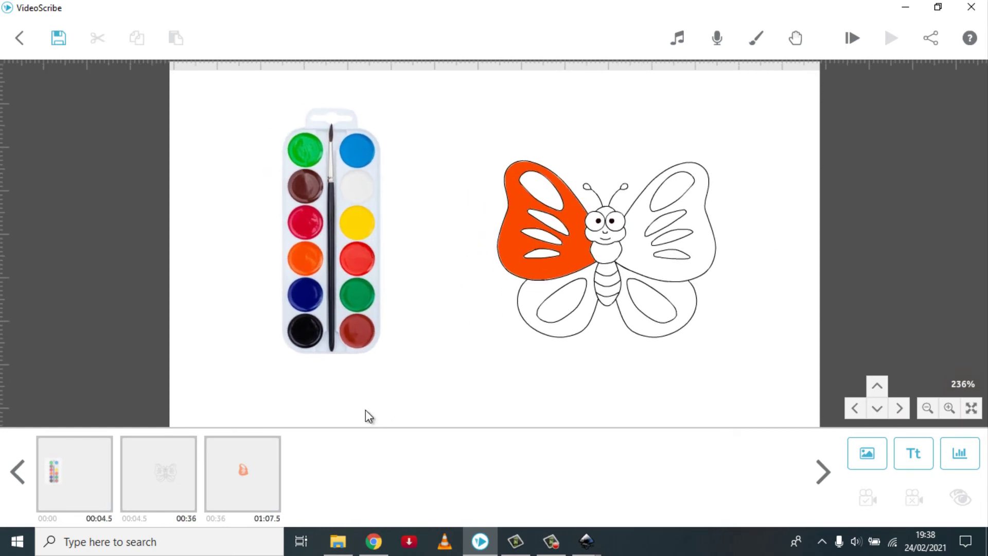
left_click(95, 461)
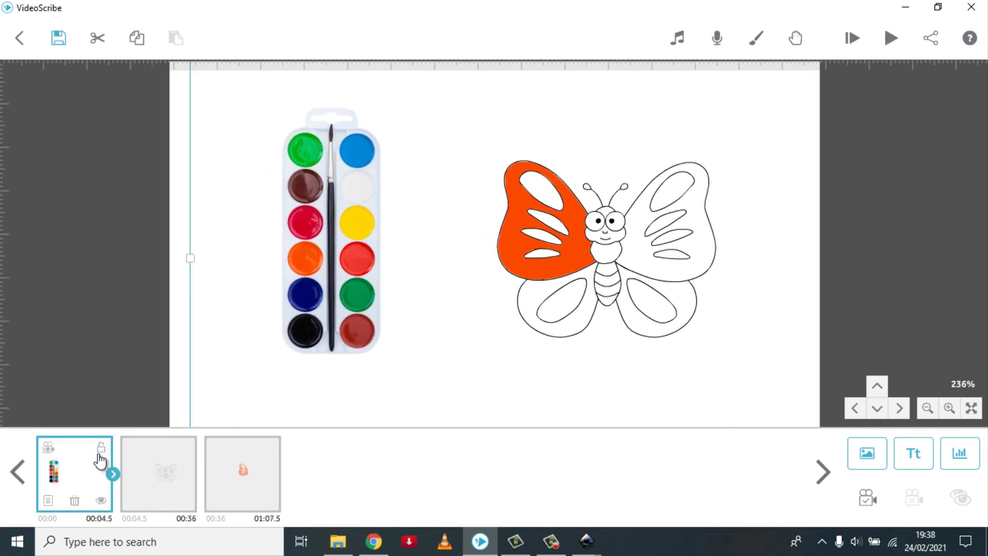
left_click(866, 501)
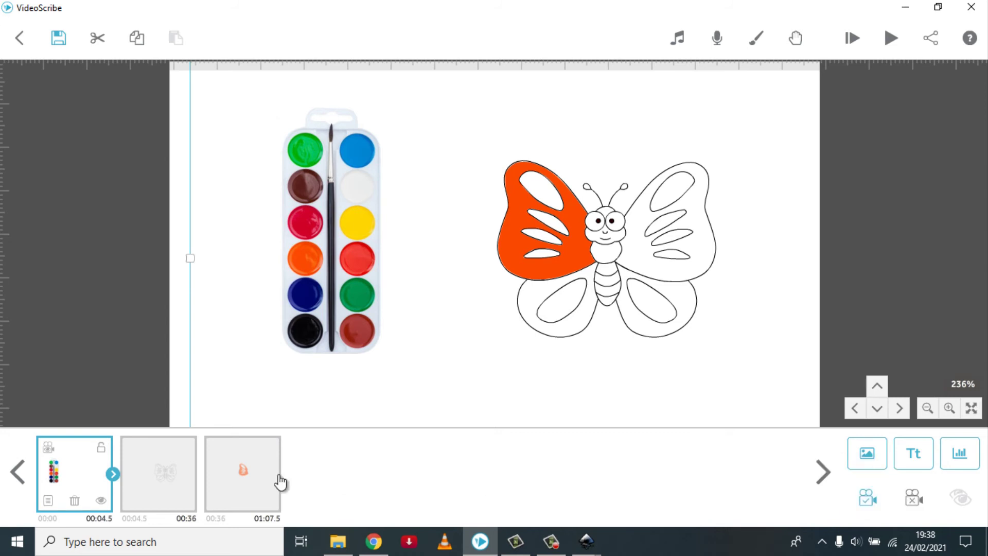